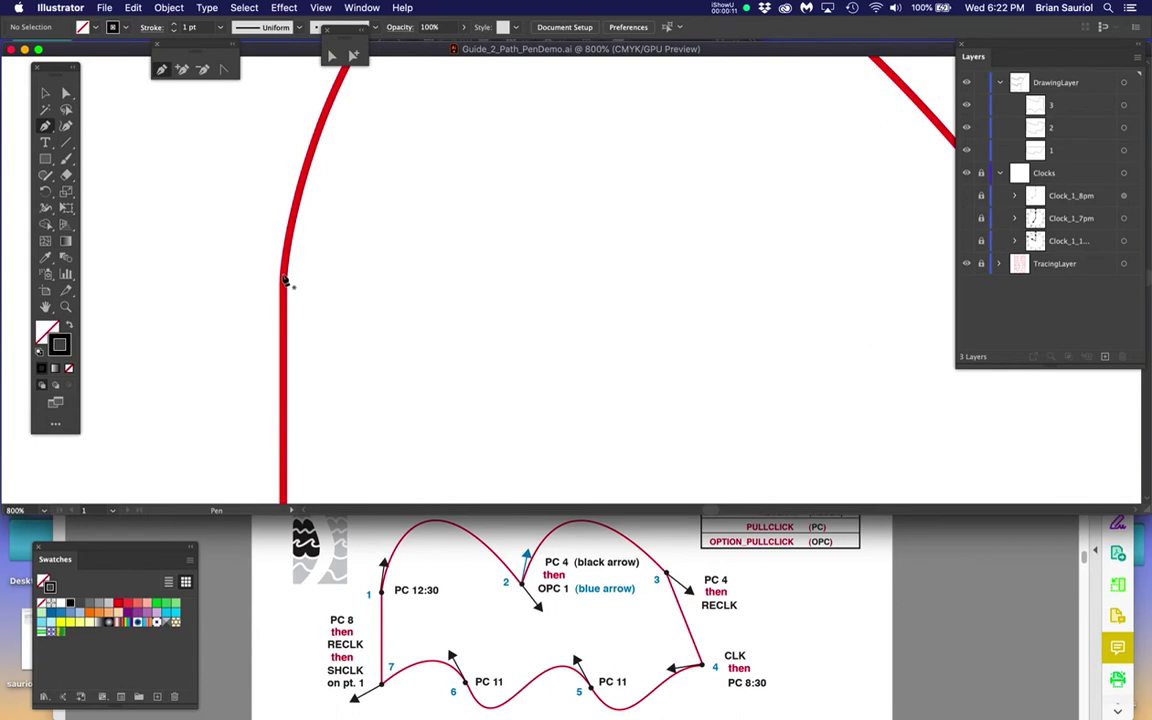
# - Start a Pen path at point 1 with a 12:30 handle, and add point 2 with a 4 o'clock handle broken toward 1 o'clock
pyautogui.click(283, 276)
pyautogui.moveTo(283, 276); pyautogui.dragTo(305, 141)
pyautogui.scroll(-3, 399, 185)
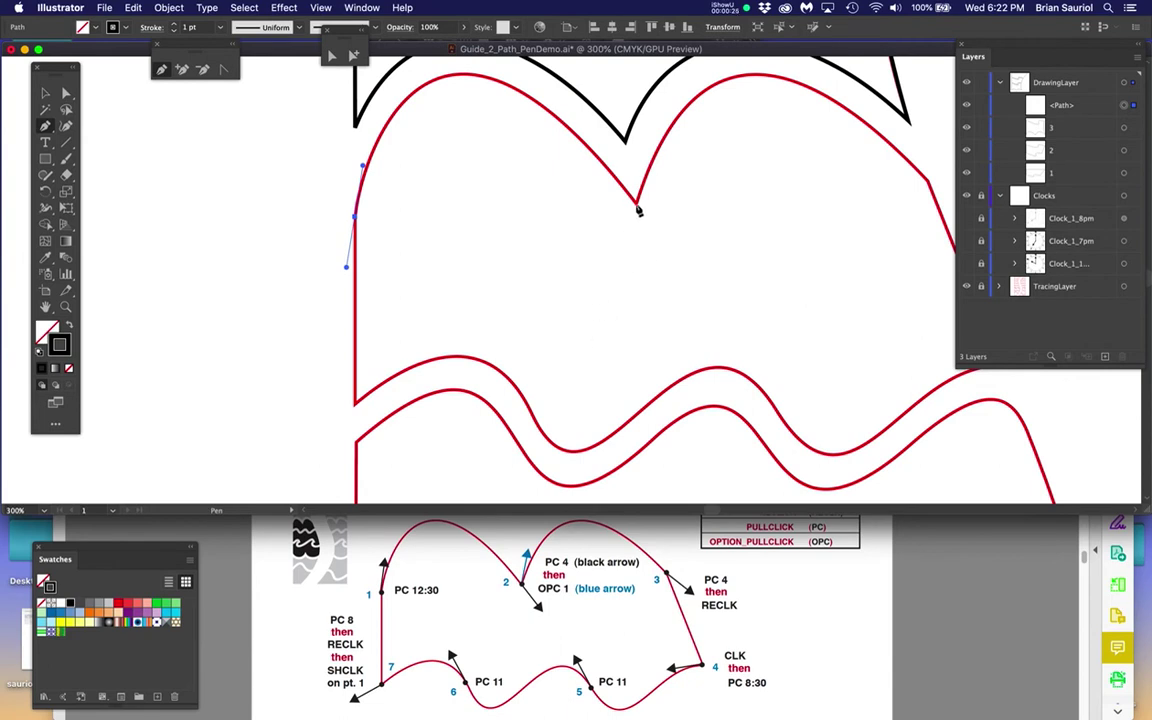
pyautogui.moveTo(637, 206); pyautogui.dragTo(703, 278)
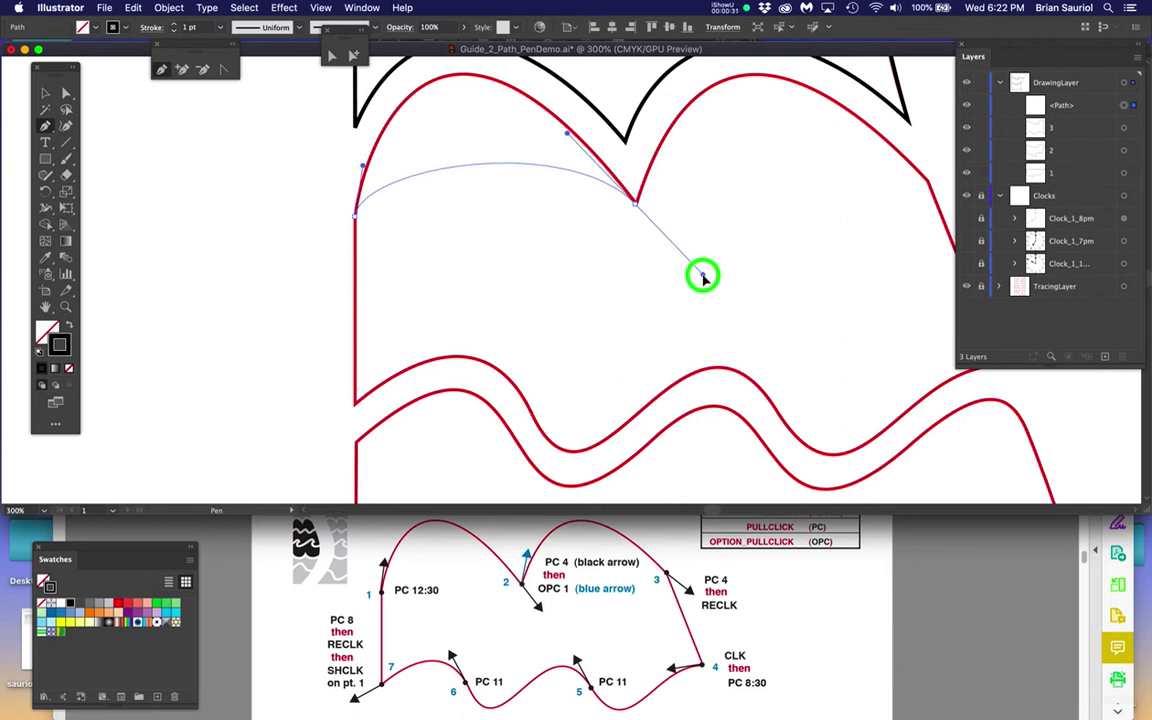
pyautogui.moveTo(703, 278); pyautogui.dragTo(703, 276)
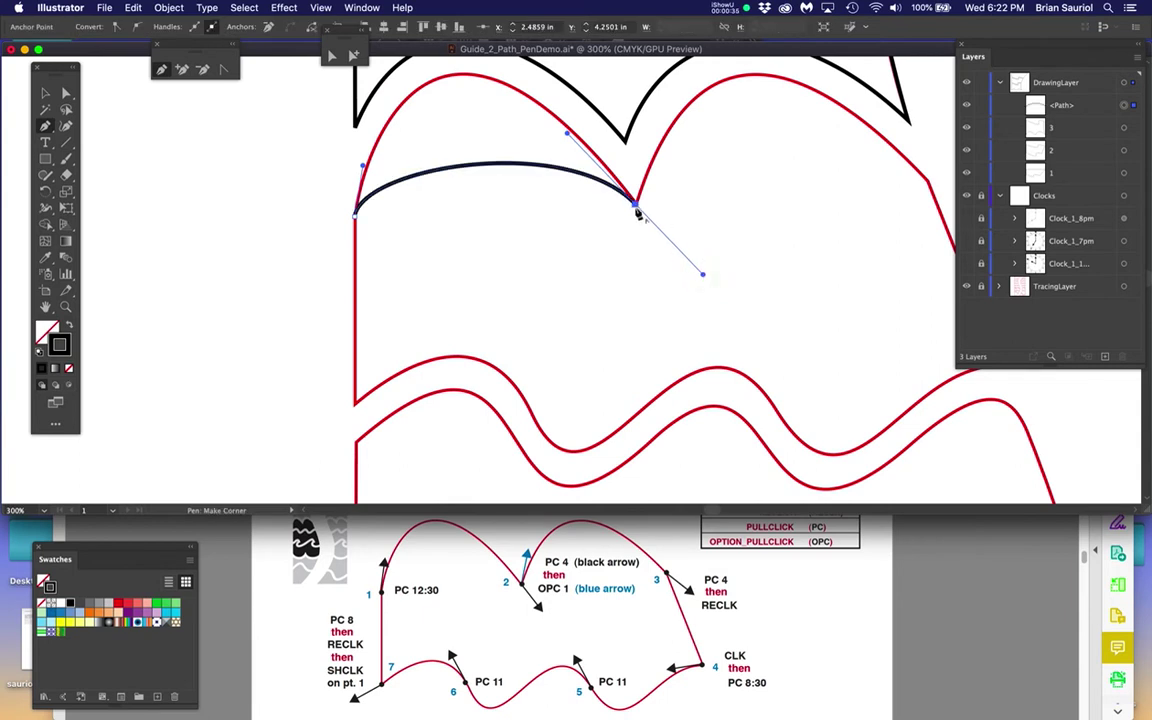
pyautogui.moveTo(636, 208); pyautogui.dragTo(662, 117)
# - Add point 3 at the red outline's upper-right corner with a 4 o'clock handle and retract its outgoing handle
pyautogui.press('space')
pyautogui.moveTo(751, 283); pyautogui.dragTo(558, 311)
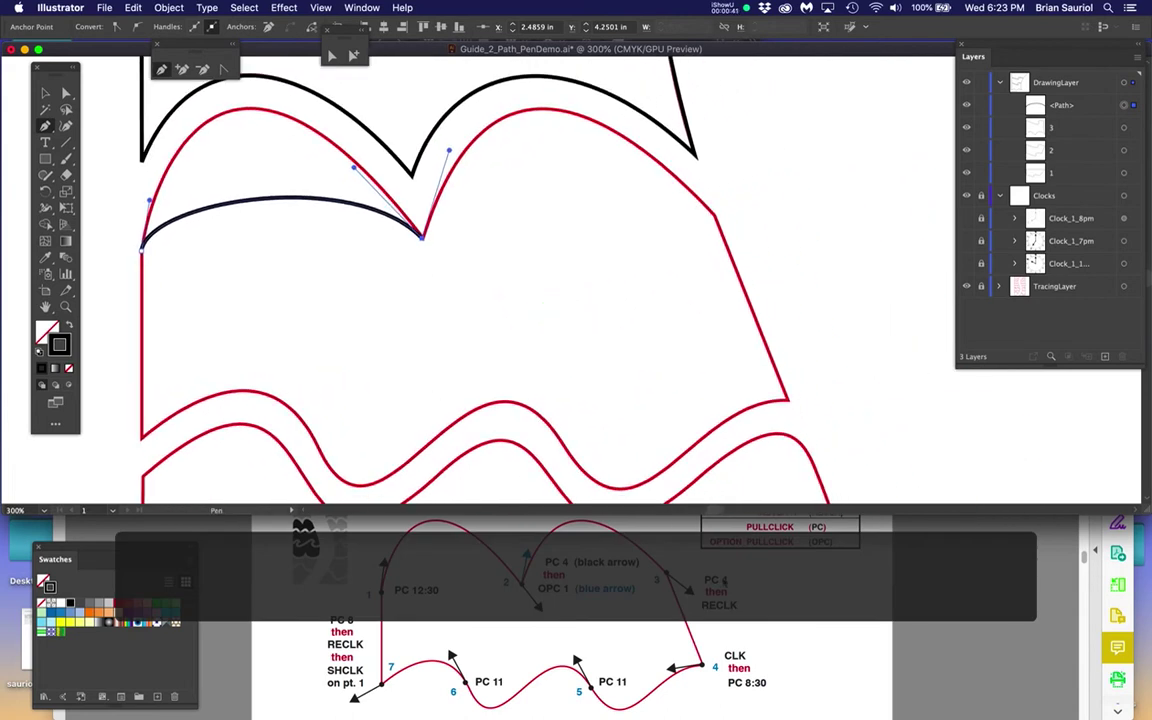
pyautogui.scroll(2, 738, 211)
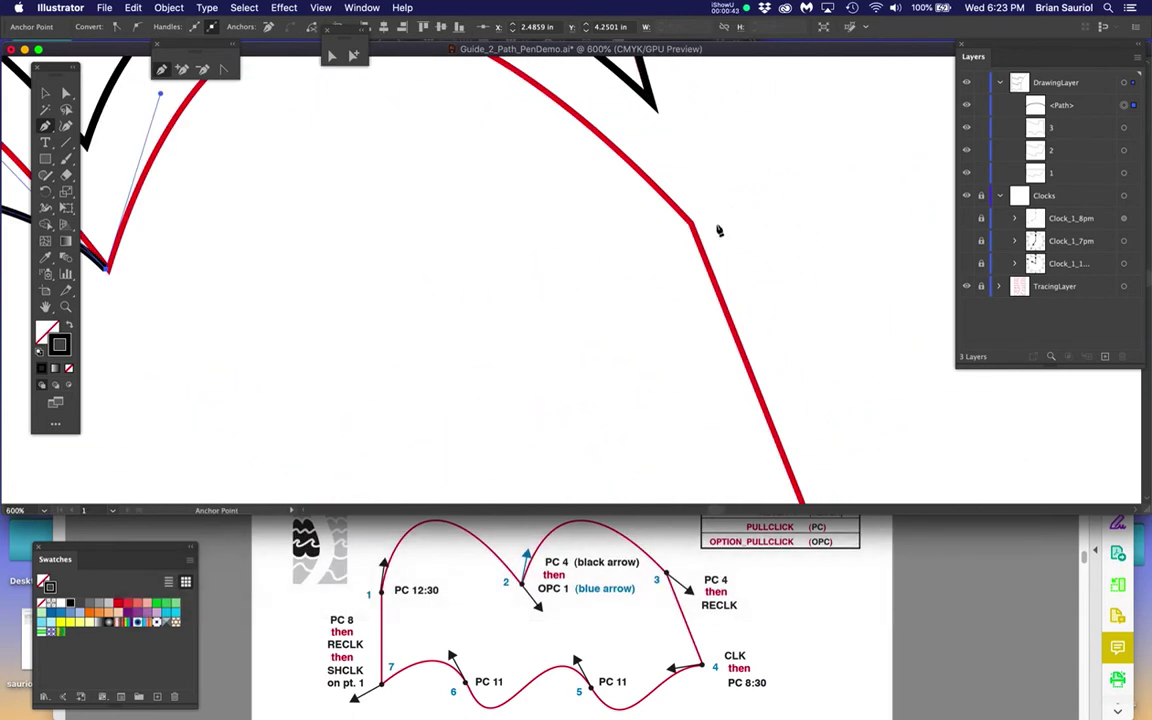
pyautogui.moveTo(692, 228); pyautogui.dragTo(799, 325)
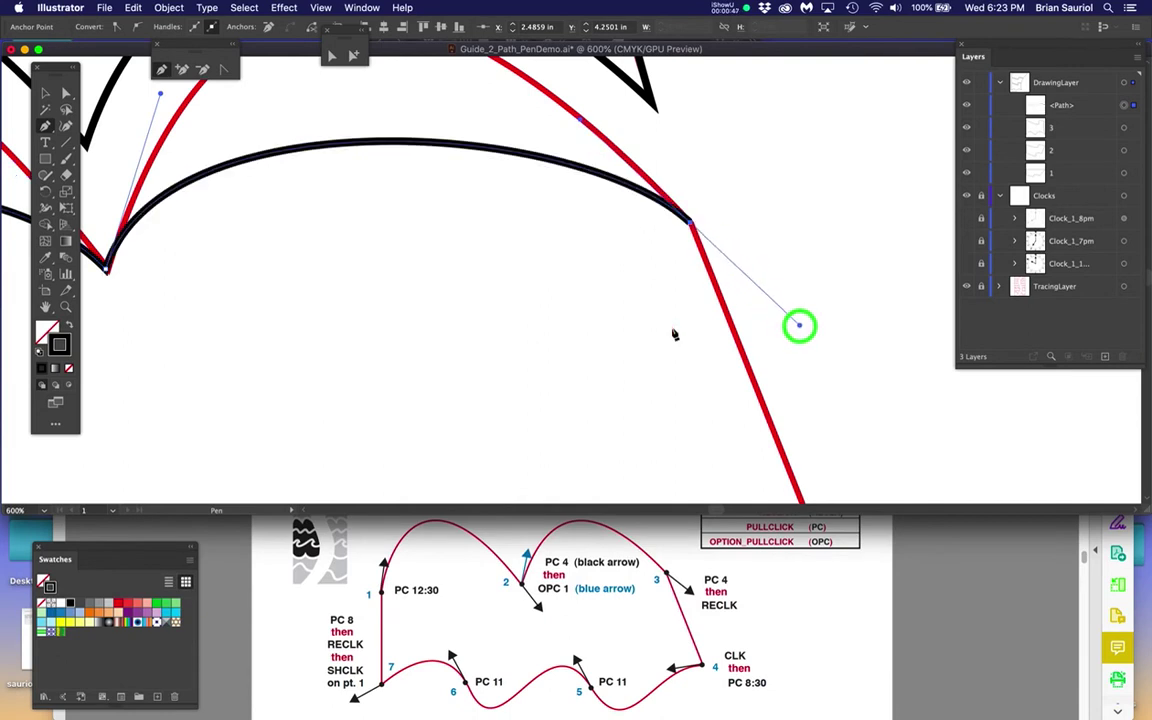
pyautogui.scroll(-3, 671, 330)
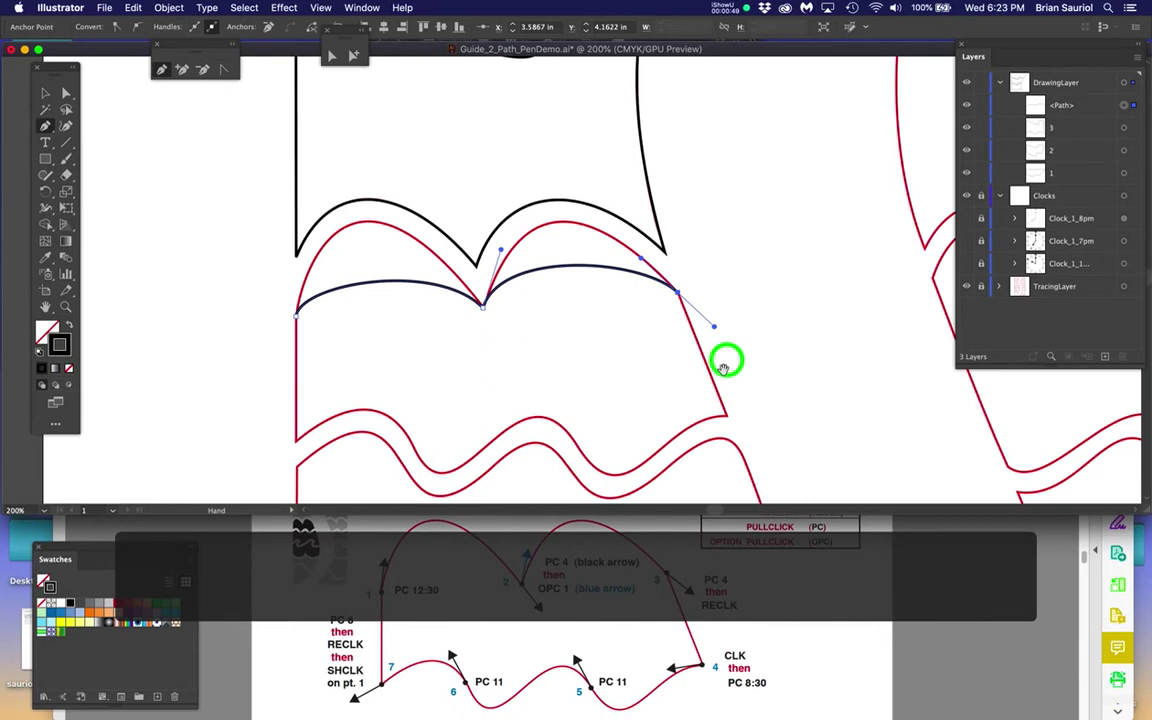
pyautogui.moveTo(722, 370); pyautogui.dragTo(710, 291)
pyautogui.scroll(2, 680, 240)
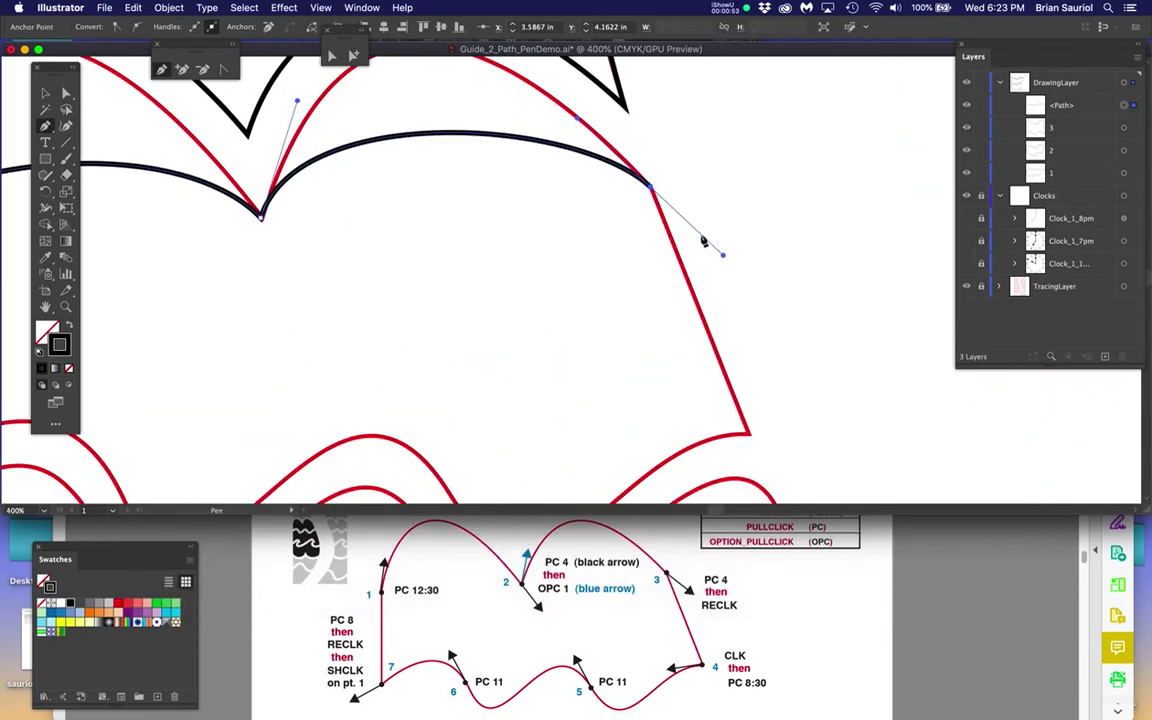
pyautogui.click(651, 189)
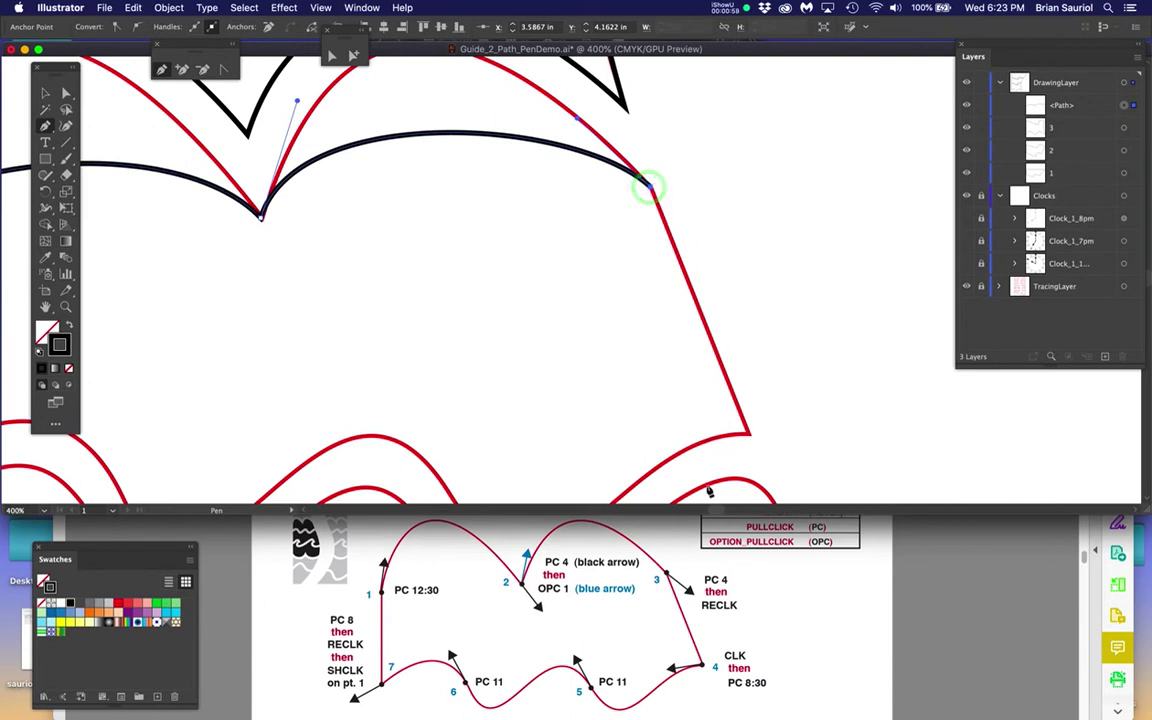
# - Add corner point 4 at the outline's lower-right corner and pull an outgoing handle toward 8:30
pyautogui.click(749, 436)
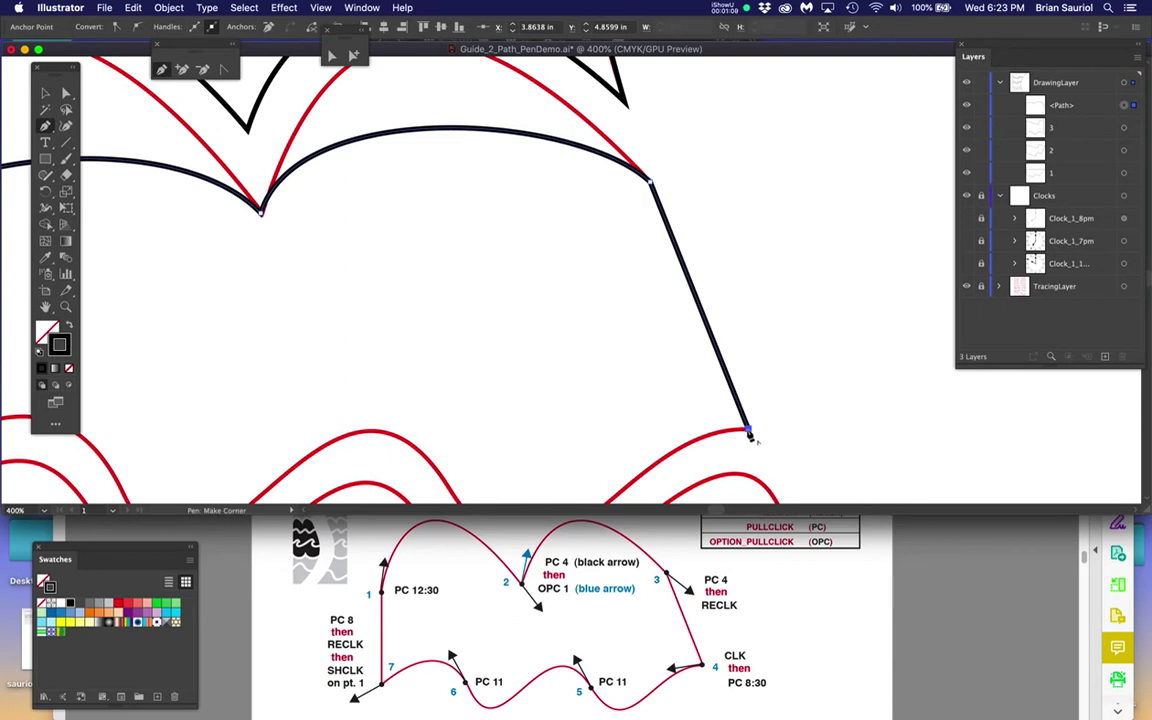
pyautogui.moveTo(749, 430); pyautogui.dragTo(648, 437)
# - Add point 5 on the first downward slope of the wavy lower edge, pulling its handle toward 11 o'clock as in the guide
pyautogui.press('space')
pyautogui.moveTo(764, 406); pyautogui.dragTo(828, 221)
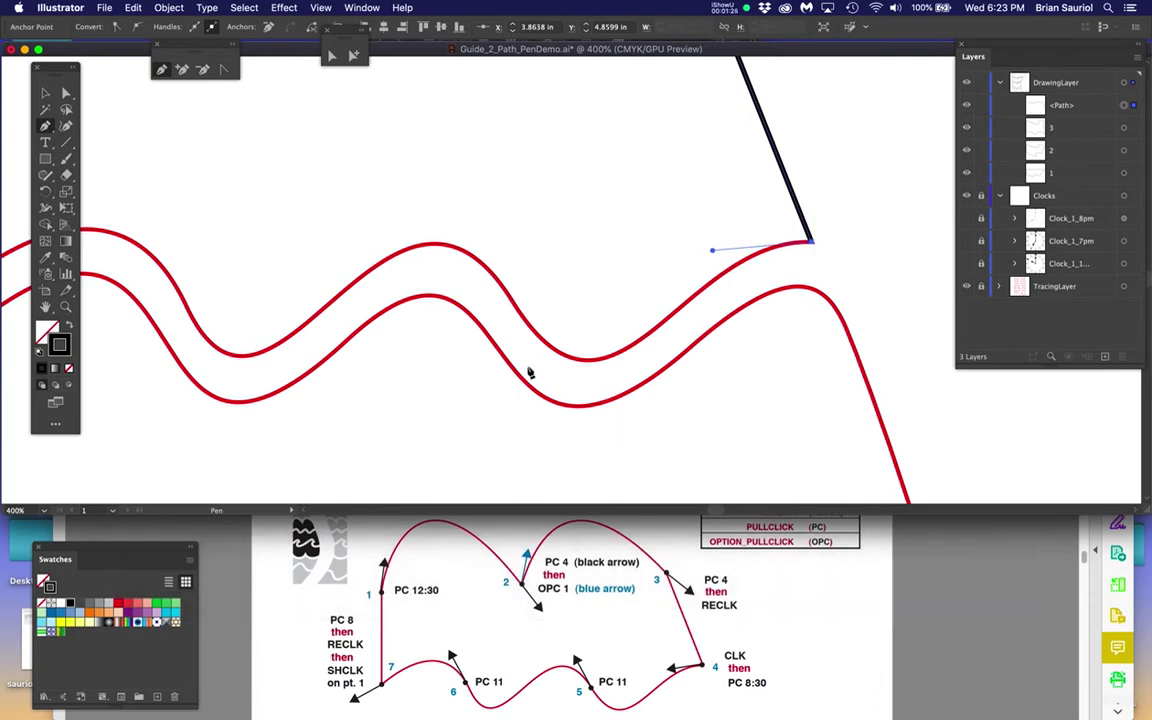
pyautogui.scroll(3, 523, 321)
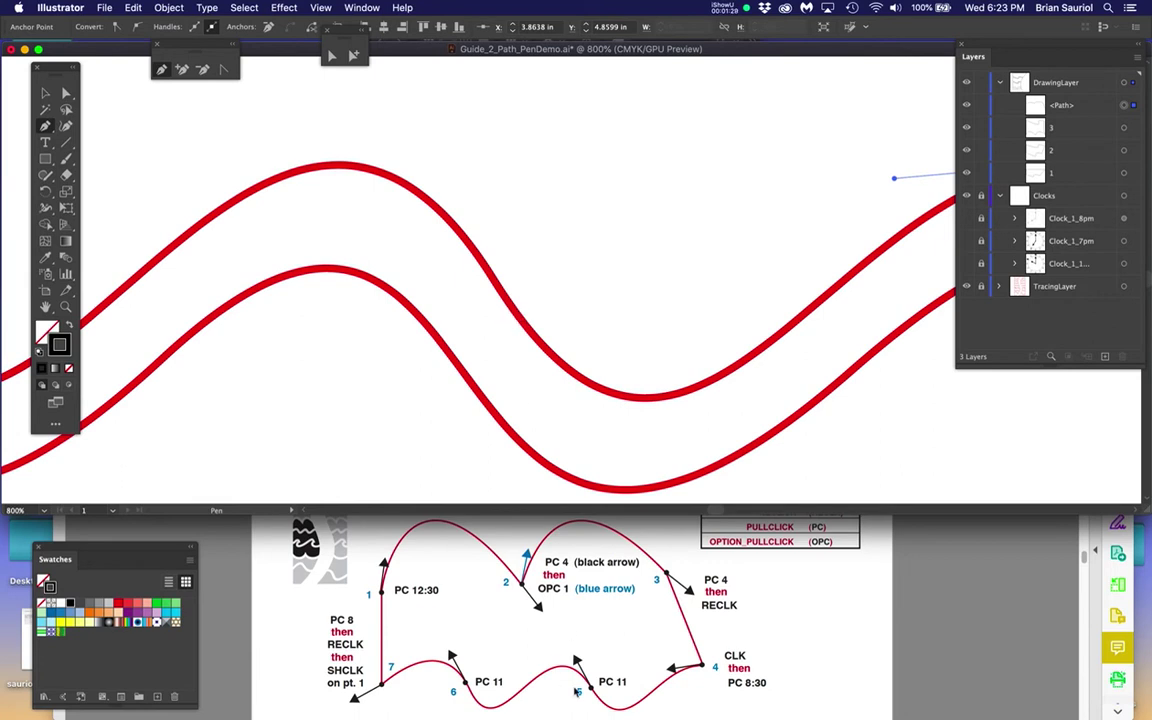
pyautogui.scroll(5, 600, 684)
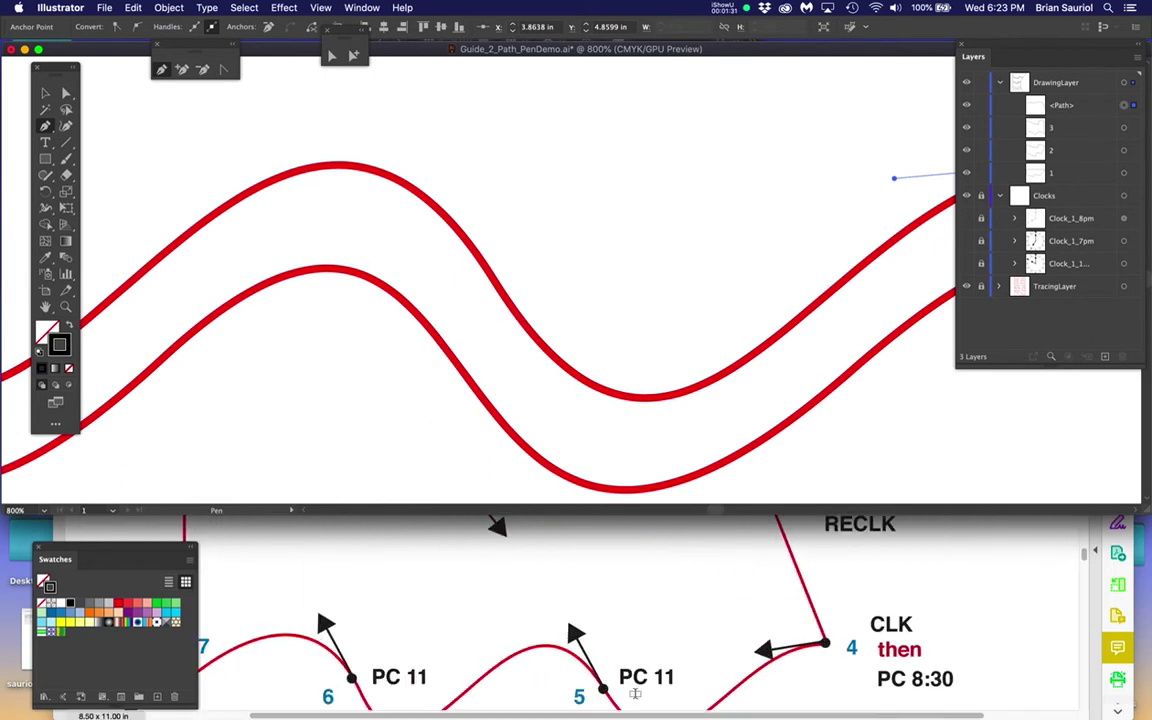
pyautogui.scroll(-3, 636, 680)
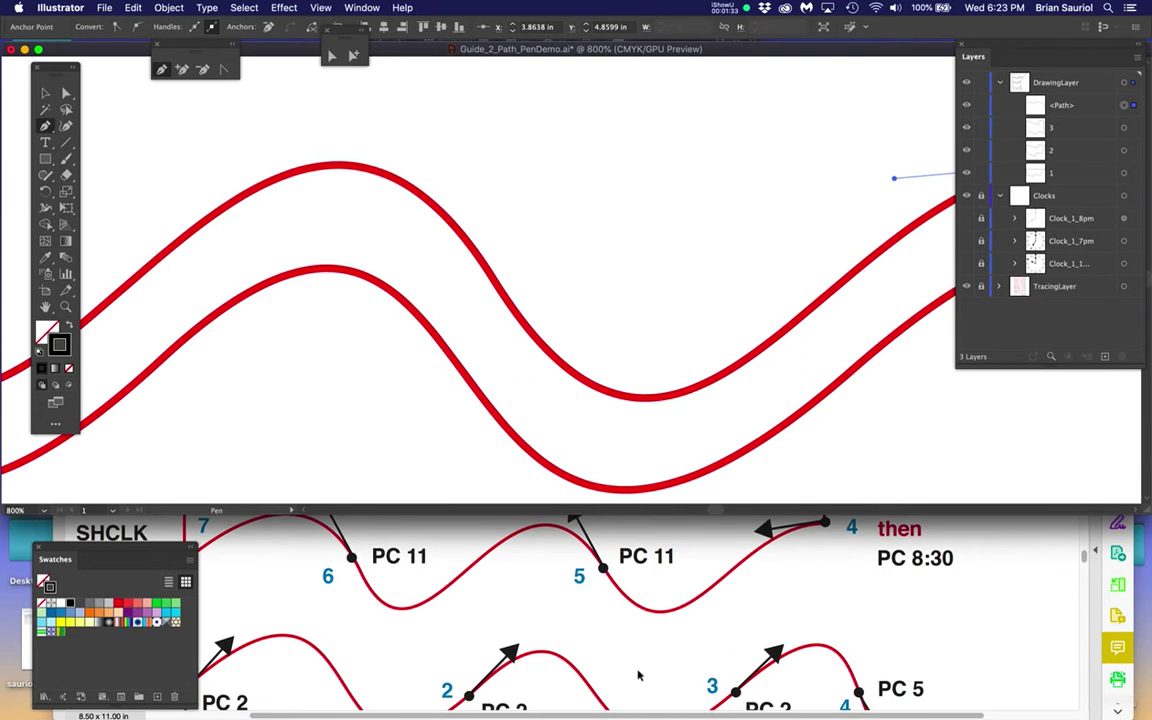
pyautogui.scroll(1, 638, 674)
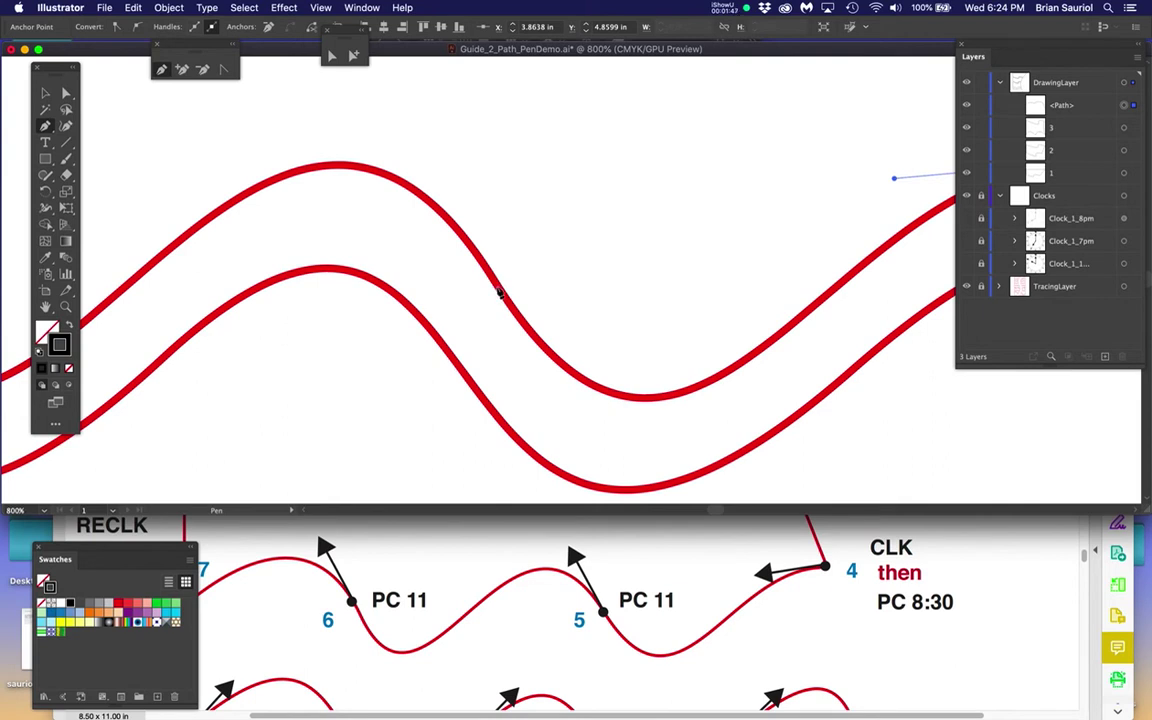
pyautogui.moveTo(497, 289); pyautogui.dragTo(416, 145)
# - Add point 6 on the next slope of the wavy edge with its handle pulled toward 11 o'clock
pyautogui.click(386, 361)
pyautogui.moveTo(386, 361); pyautogui.dragTo(823, 352)
pyautogui.moveTo(636, 350); pyautogui.dragTo(701, 370)
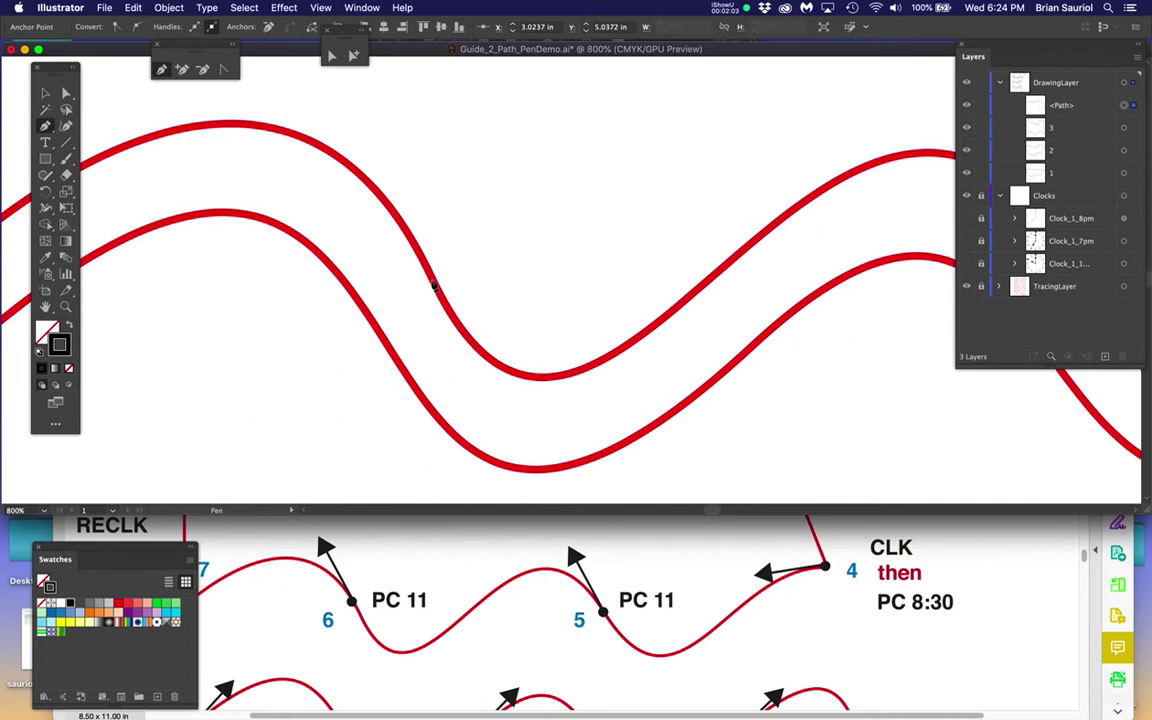
pyautogui.moveTo(434, 284)
pyautogui.mouseDown()
pyautogui.moveTo(388, 147)
pyautogui.moveTo(361, 125)
pyautogui.mouseUp()
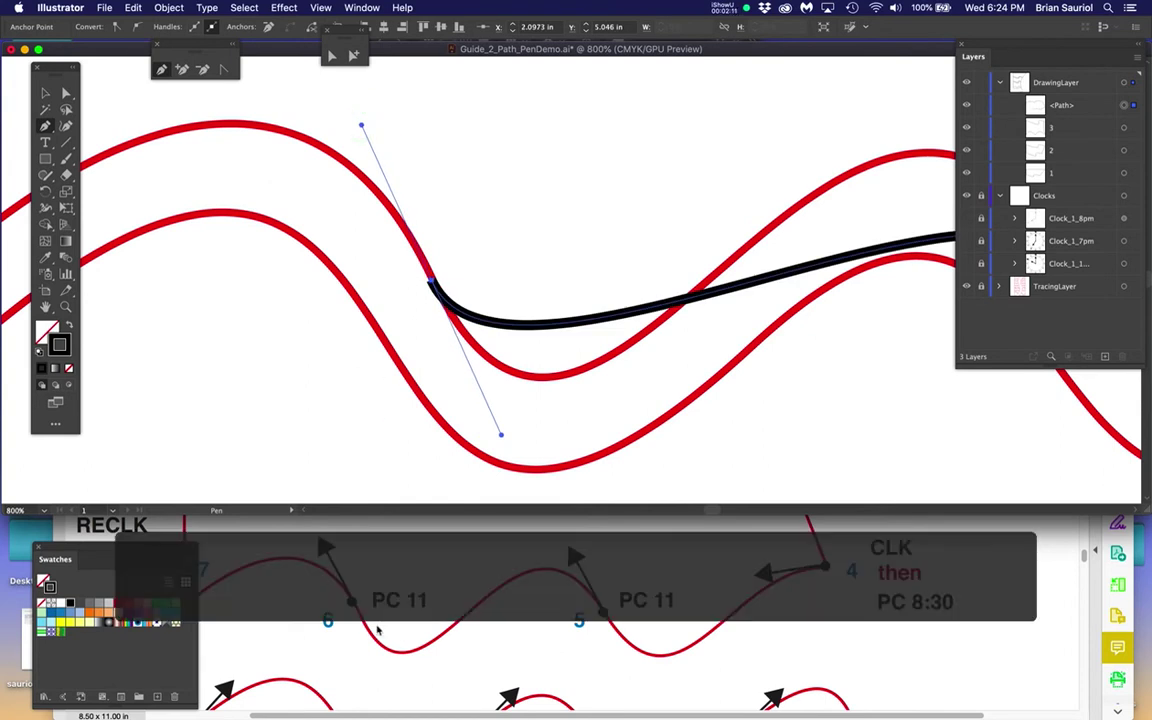
# - Add point 7 at the outline's lower-left corner with a handle toward 8 o'clock, following the guide, and retract its outgoing handle
pyautogui.click(372, 627)
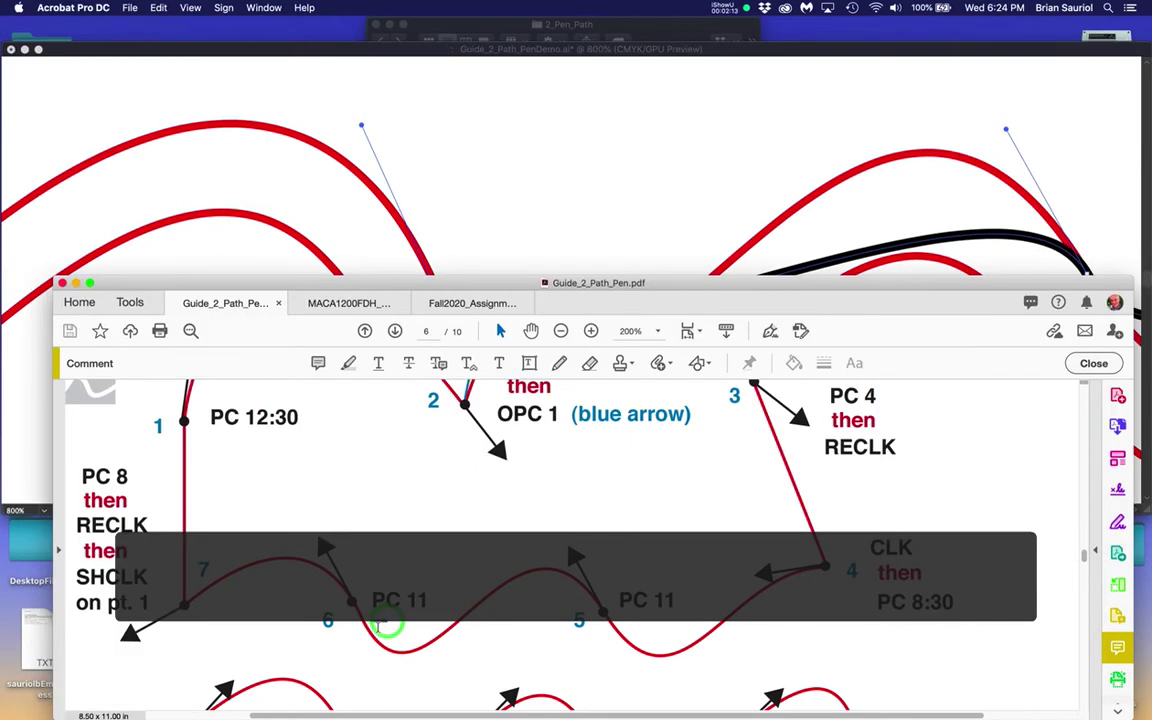
pyautogui.hscroll(-5, 509, 484)
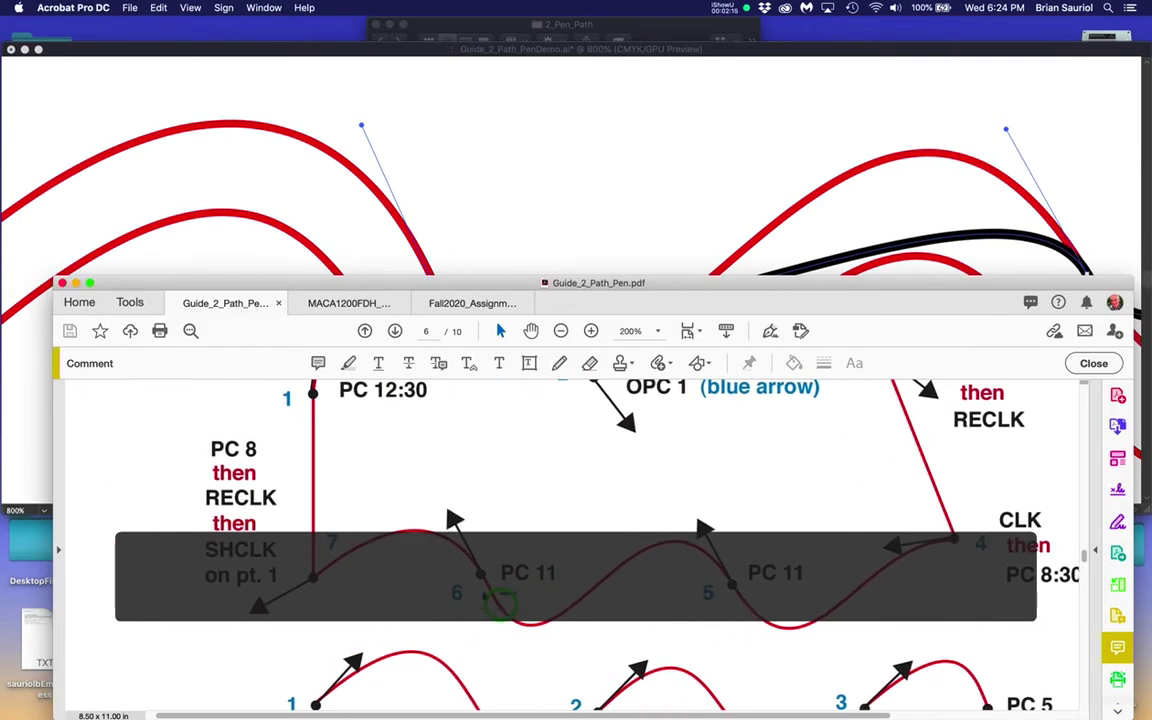
pyautogui.click(493, 156)
pyautogui.moveTo(317, 286); pyautogui.dragTo(607, 306)
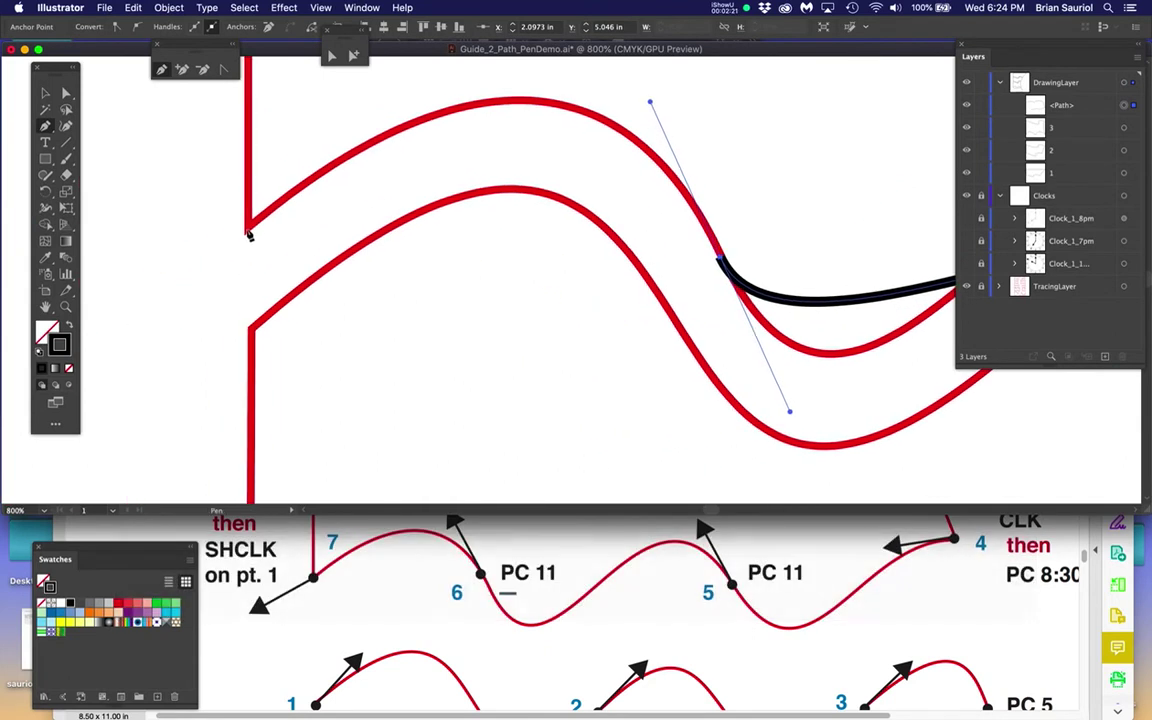
pyautogui.moveTo(250, 230)
pyautogui.mouseDown()
pyautogui.moveTo(167, 306)
pyautogui.moveTo(157, 298)
pyautogui.moveTo(211, 334)
pyautogui.moveTo(247, 339)
pyautogui.moveTo(163, 309)
pyautogui.mouseUp()
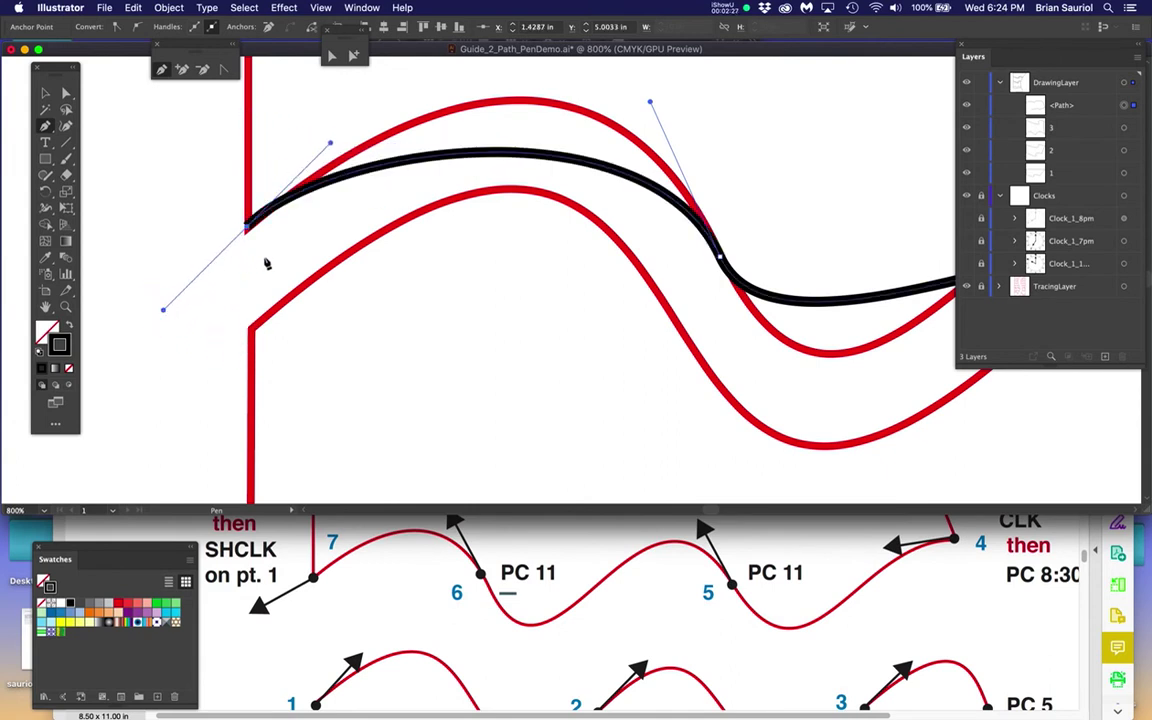
pyautogui.scroll(2, 239, 587)
pyautogui.moveTo(152, 552); pyautogui.dragTo(119, 550)
pyautogui.scroll(1, 213, 567)
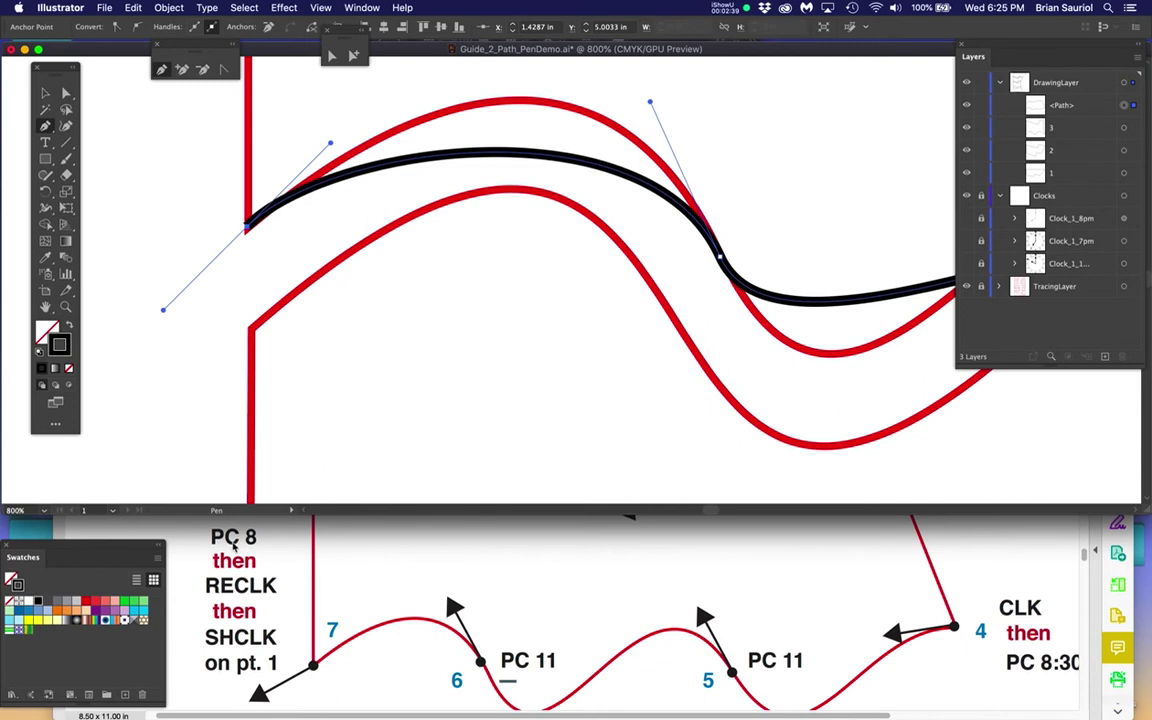
pyautogui.click(248, 229)
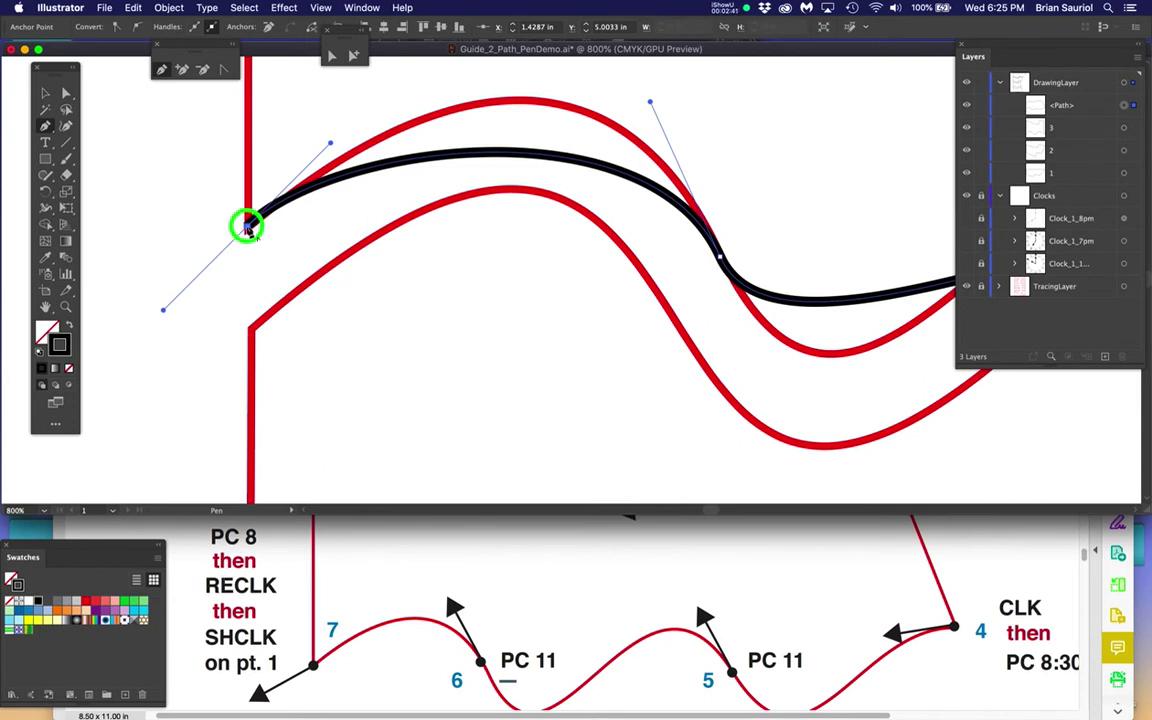
# - Close the path on point 1 with a straight vertical segment from point 7
pyautogui.click(403, 436)
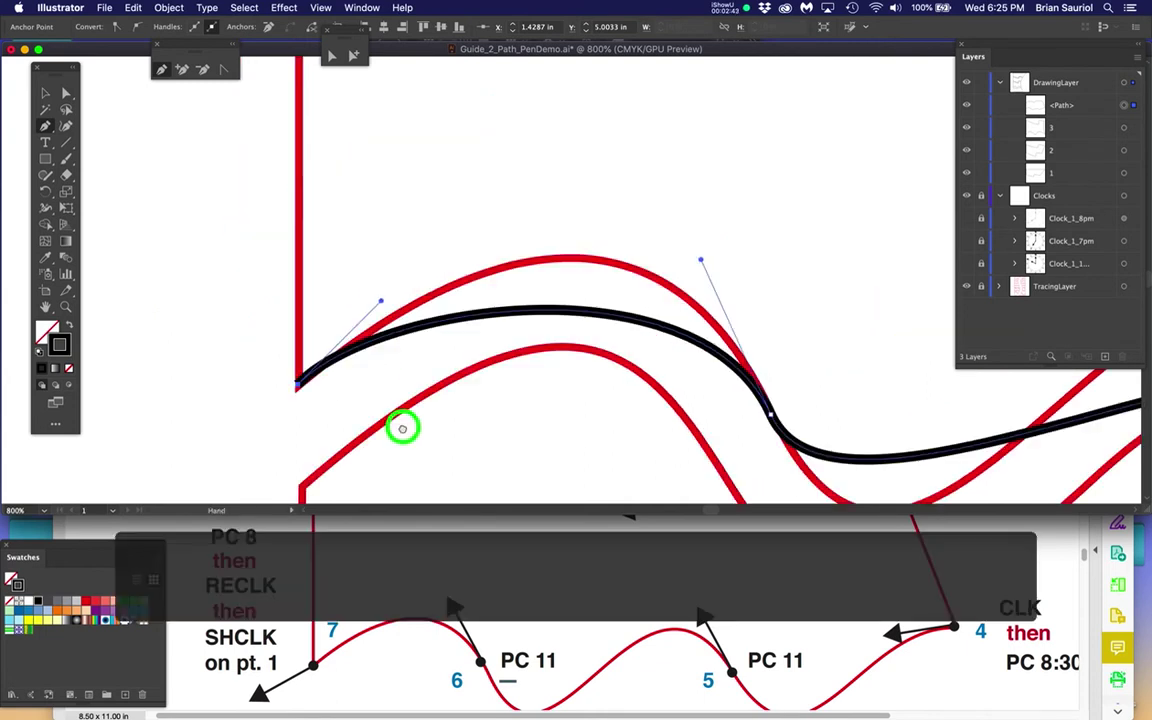
pyautogui.click(425, 360)
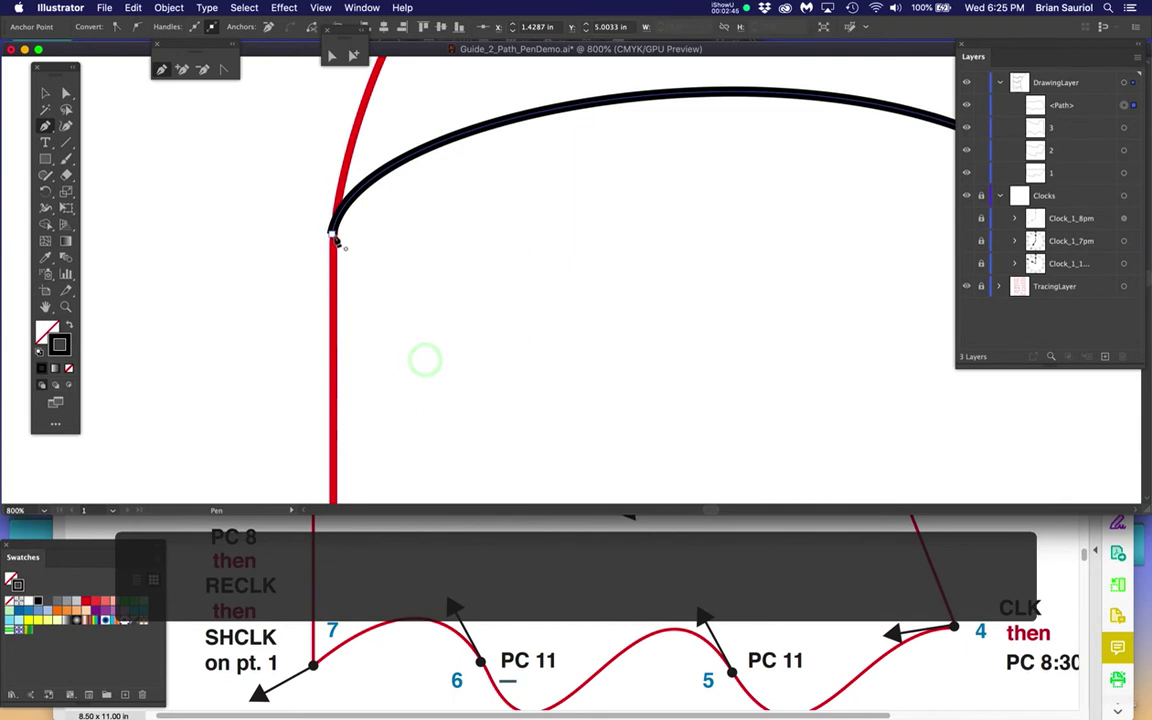
pyautogui.click(334, 238)
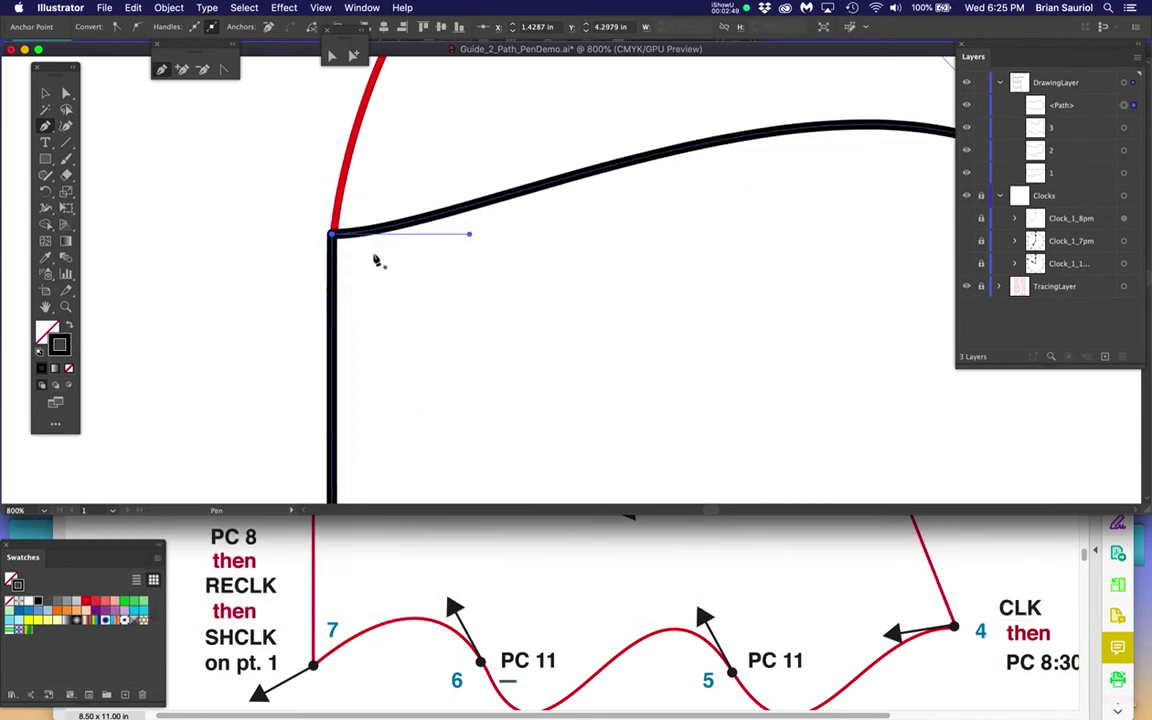
# - Examine how the closing anchor at point 1 lines up with the red tracing outline
pyautogui.scroll(-3, 537, 235)
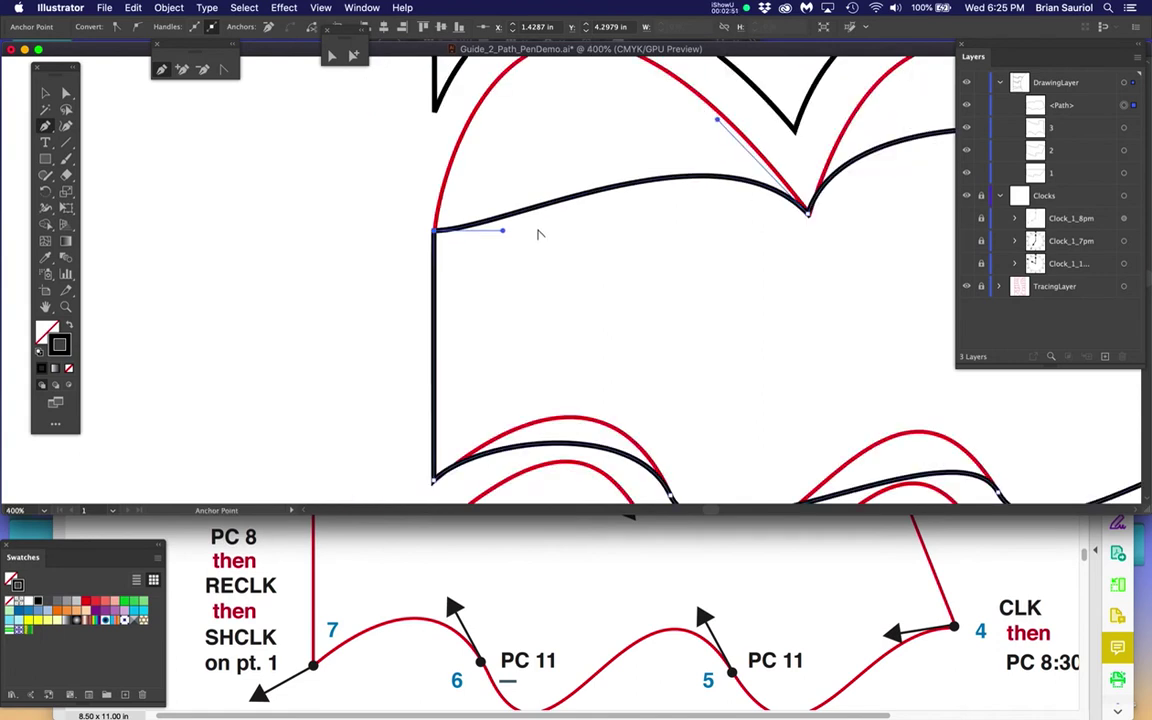
pyautogui.moveTo(565, 265); pyautogui.dragTo(497, 312)
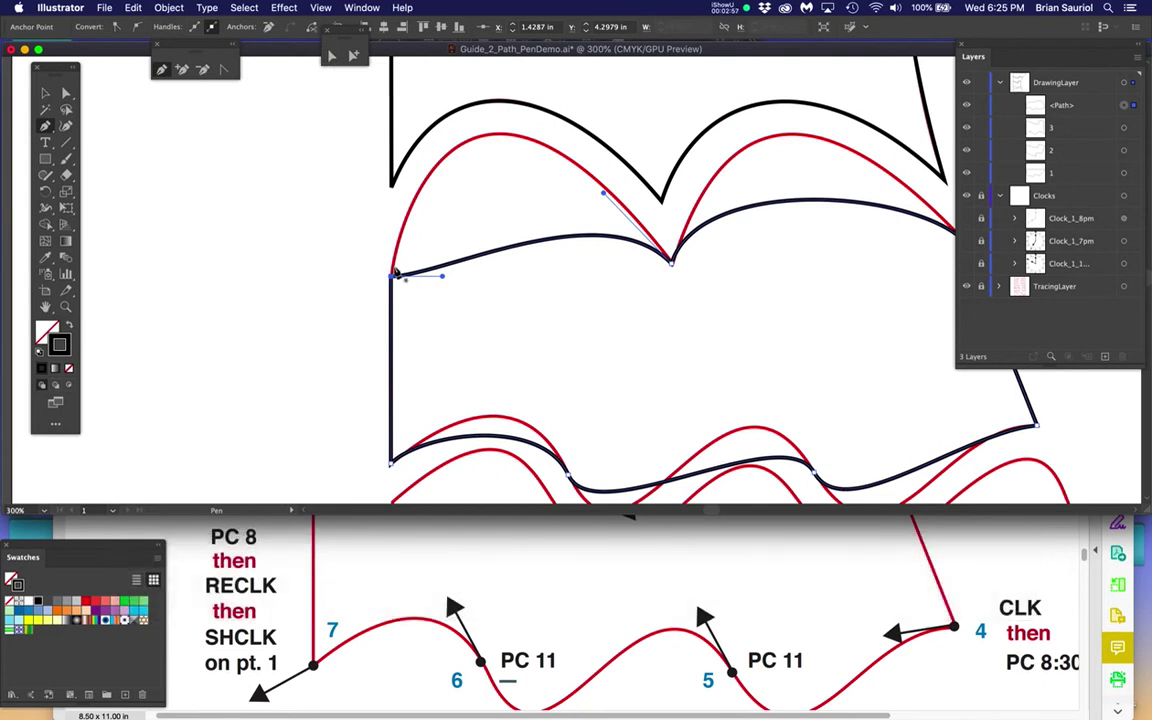
pyautogui.scroll(3, 388, 268)
pyautogui.scroll(3, 390, 272)
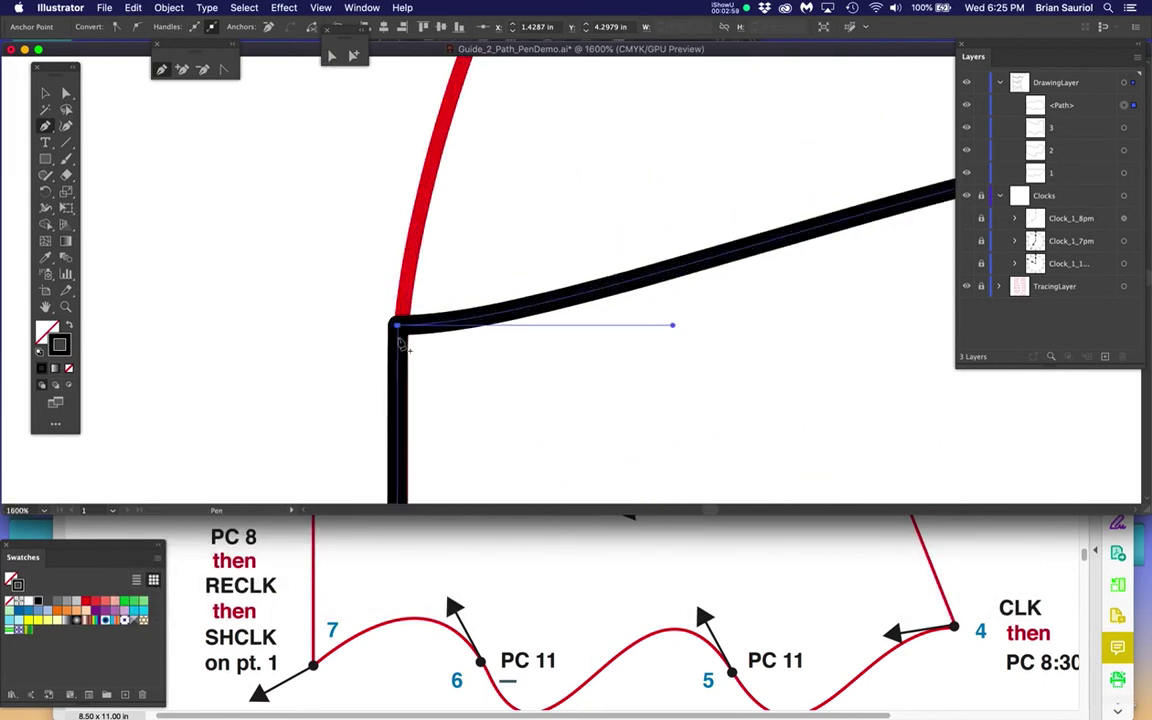
pyautogui.scroll(3, 366, 340)
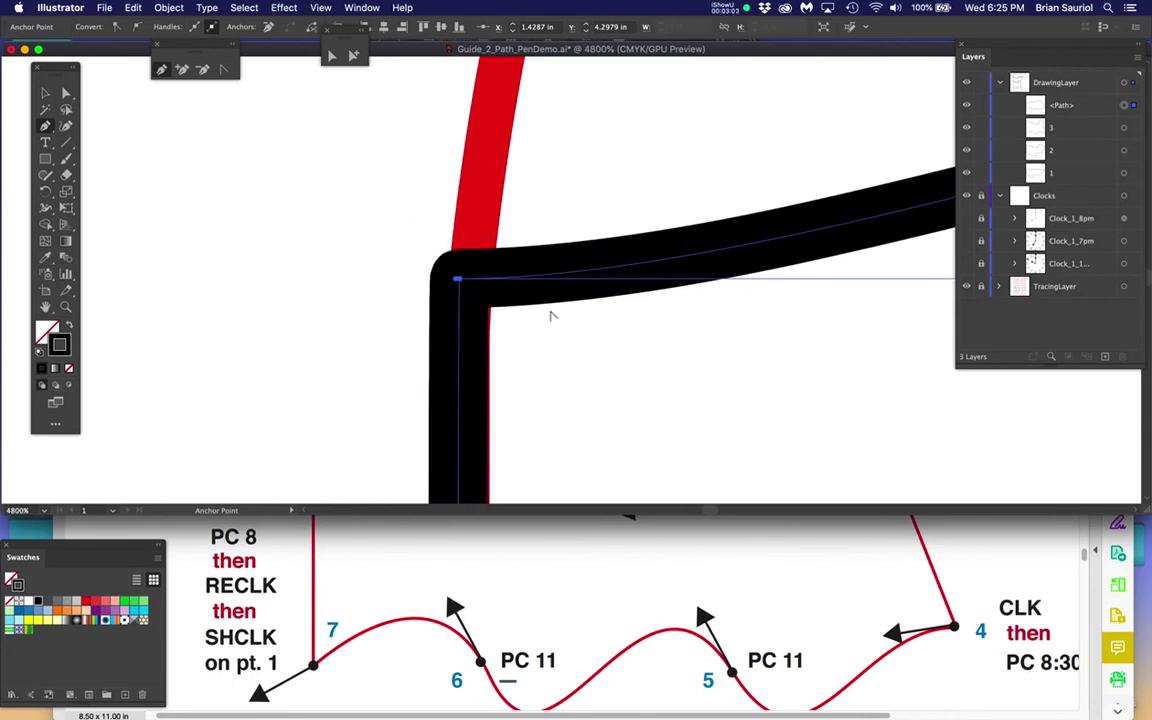
pyautogui.scroll(-1, 551, 316)
pyautogui.scroll(-1, 551, 316)
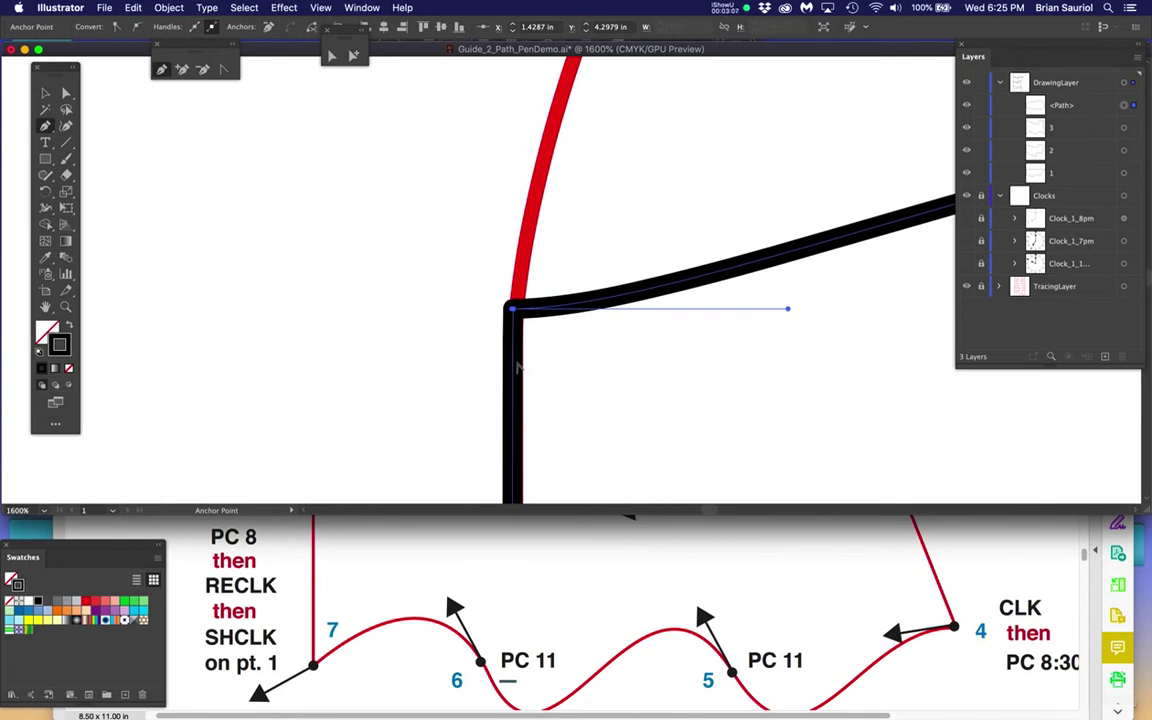
pyautogui.scroll(-3, 517, 366)
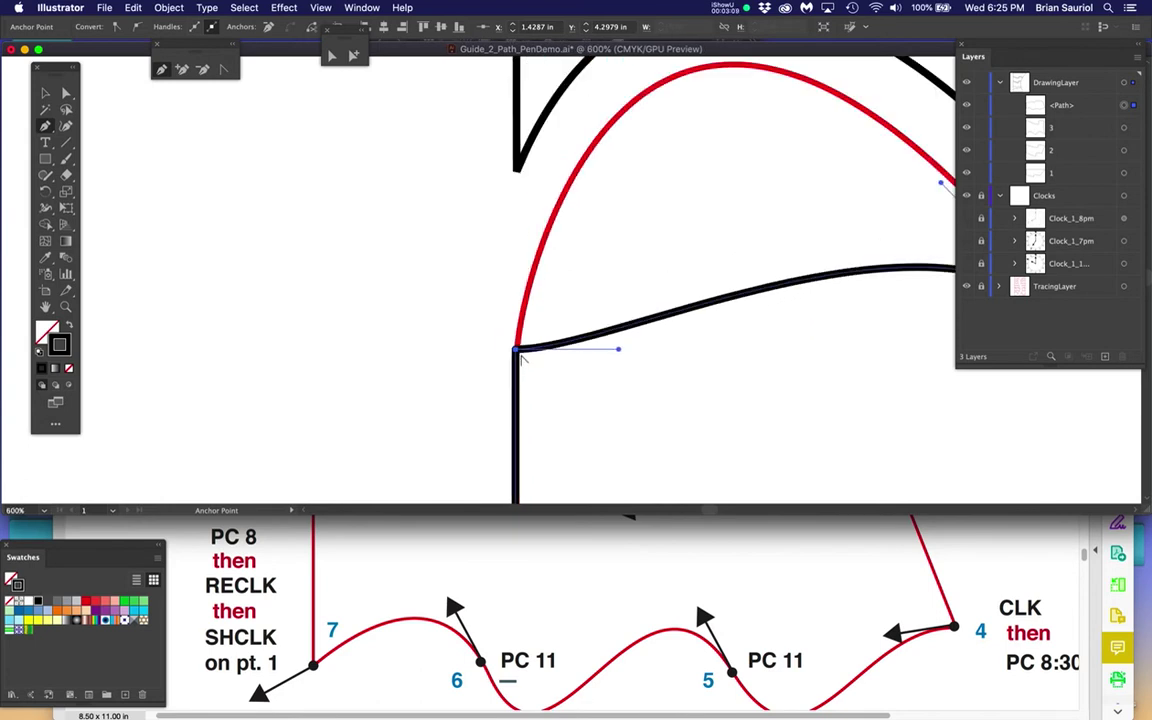
pyautogui.scroll(4, 517, 355)
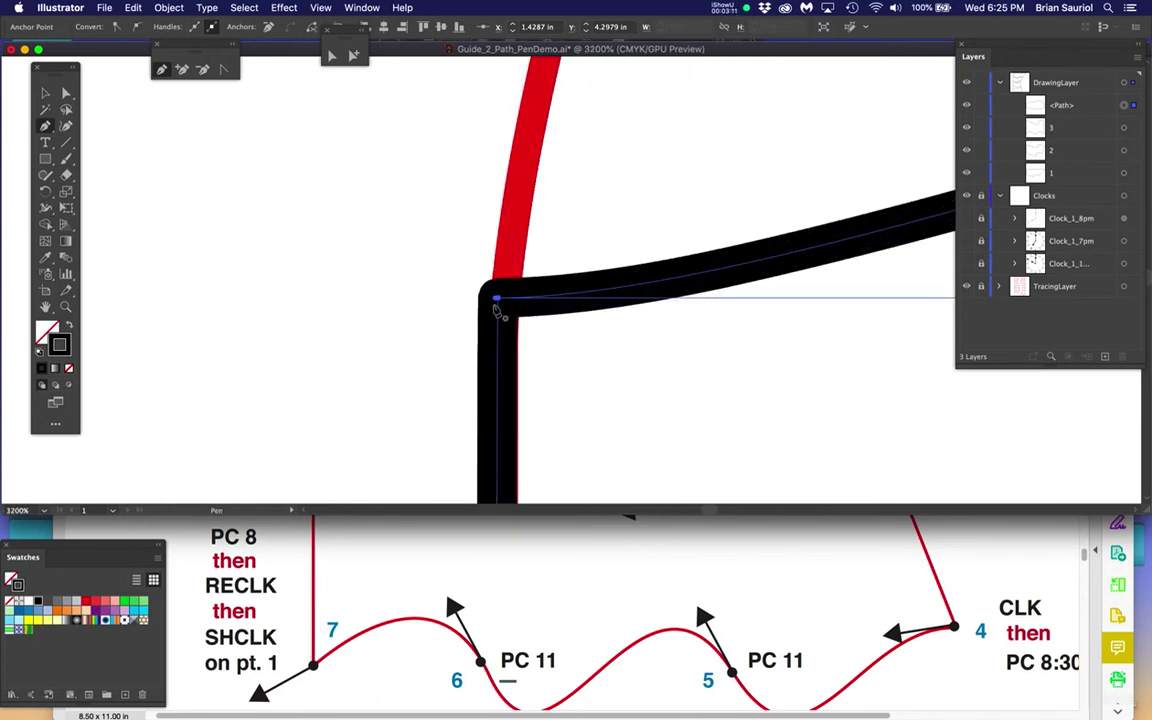
# - Try to move the closing anchor at point 1 with Direct Selection, and undo the move
pyautogui.press('a')
pyautogui.moveTo(497, 300); pyautogui.dragTo(556, 343)
pyautogui.press('super+z')
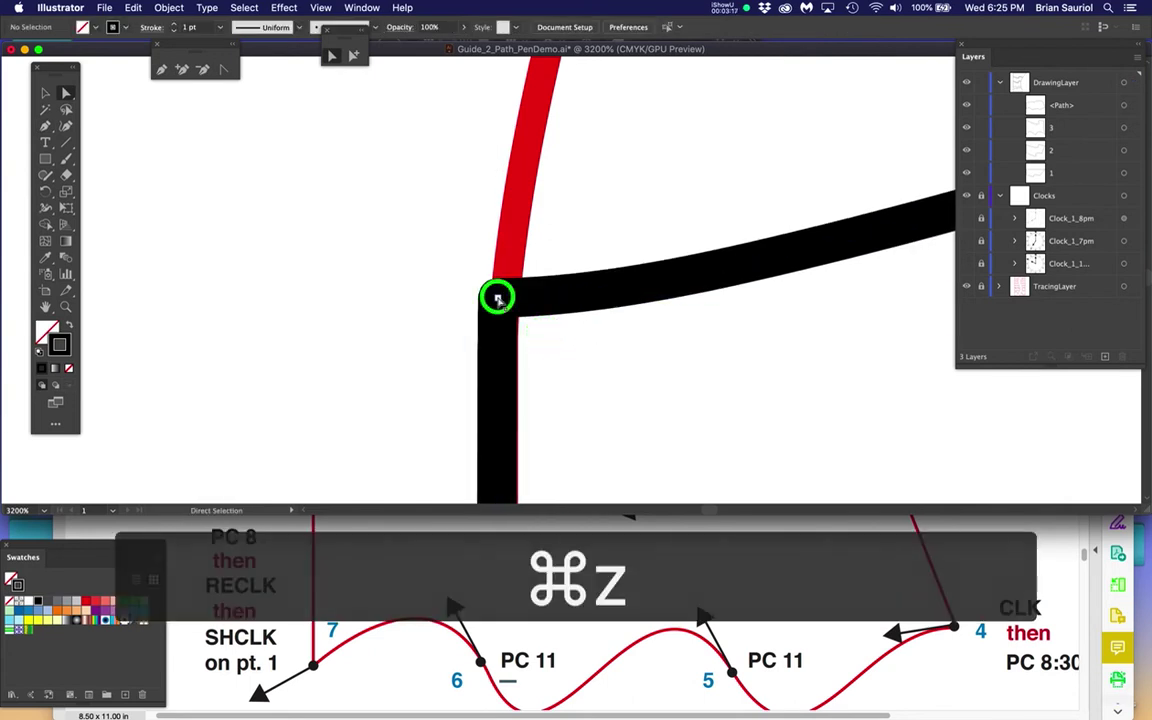
# - Move the closing anchor at point 1 slightly down and right onto the red outline, to about X 1.4316 in, Y 4.3073 in
pyautogui.click(497, 300)
pyautogui.click(553, 334)
pyautogui.moveTo(497, 300)
pyautogui.mouseDown()
pyautogui.moveTo(576, 321)
pyautogui.moveTo(504, 314)
pyautogui.moveTo(505, 325)
pyautogui.mouseUp()
pyautogui.press('super+minus')
pyautogui.press('super+minus')
pyautogui.press('super+minus')
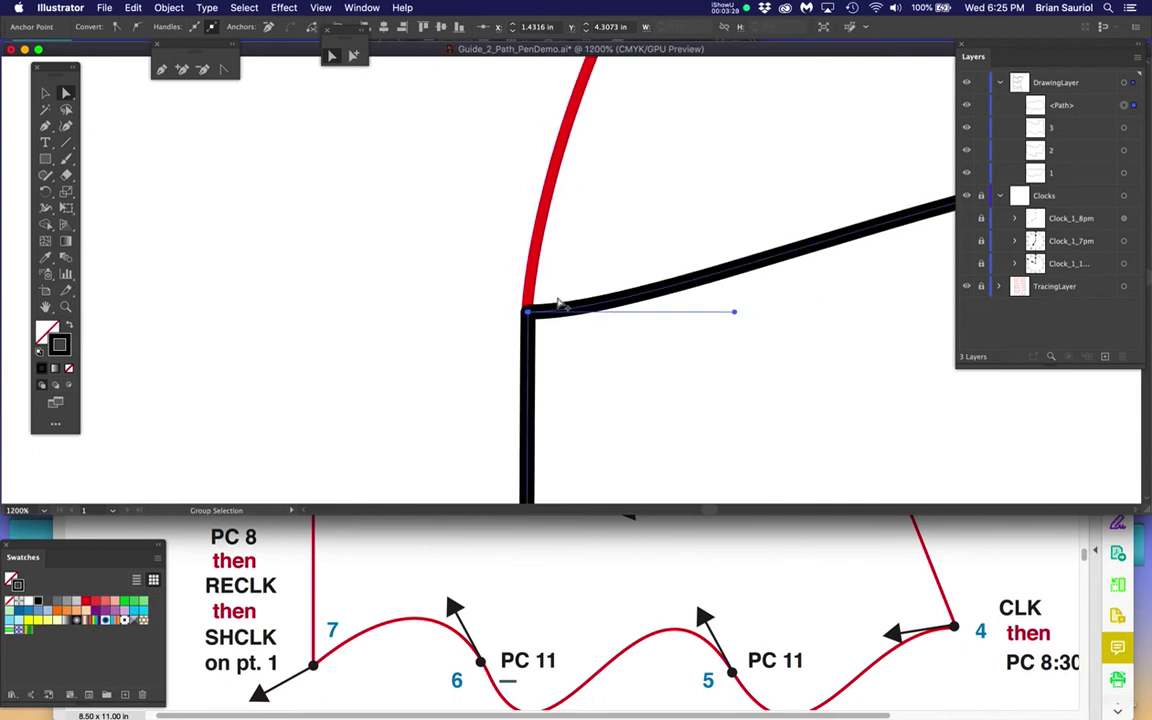
# - Move the anchor at point 2 onto the red outline's notch, to about X 2.4907 in, Y 4.2495 in
pyautogui.moveTo(405, 351); pyautogui.dragTo(409, 350)
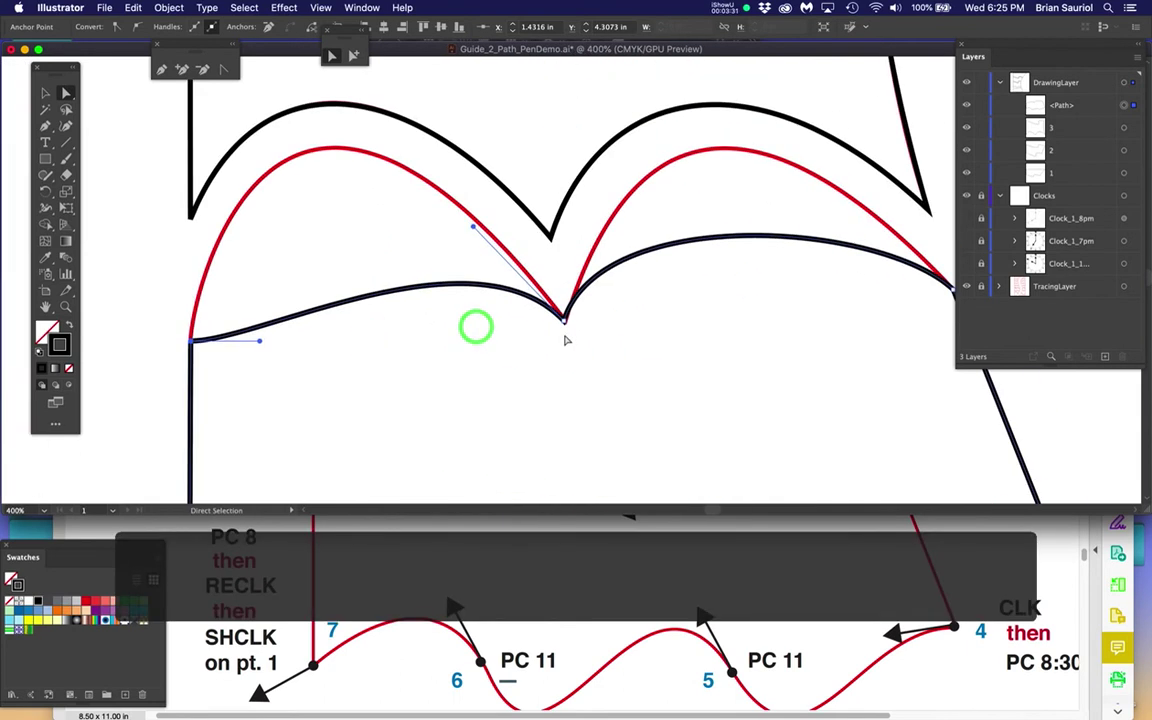
pyautogui.press('super+equal')
pyautogui.press('super+equal')
pyautogui.press('super+equal')
pyautogui.press('super+equal')
pyautogui.moveTo(549, 303)
pyautogui.mouseDown()
pyautogui.moveTo(509, 311)
pyautogui.moveTo(551, 290)
pyautogui.mouseUp()
pyautogui.click(548, 300)
# - Move the anchor at point 3 slightly right onto the red outline, to about X 3.5892 in, Y 4.1639 in
pyautogui.press('space')
pyautogui.moveTo(479, 355); pyautogui.dragTo(215, 377)
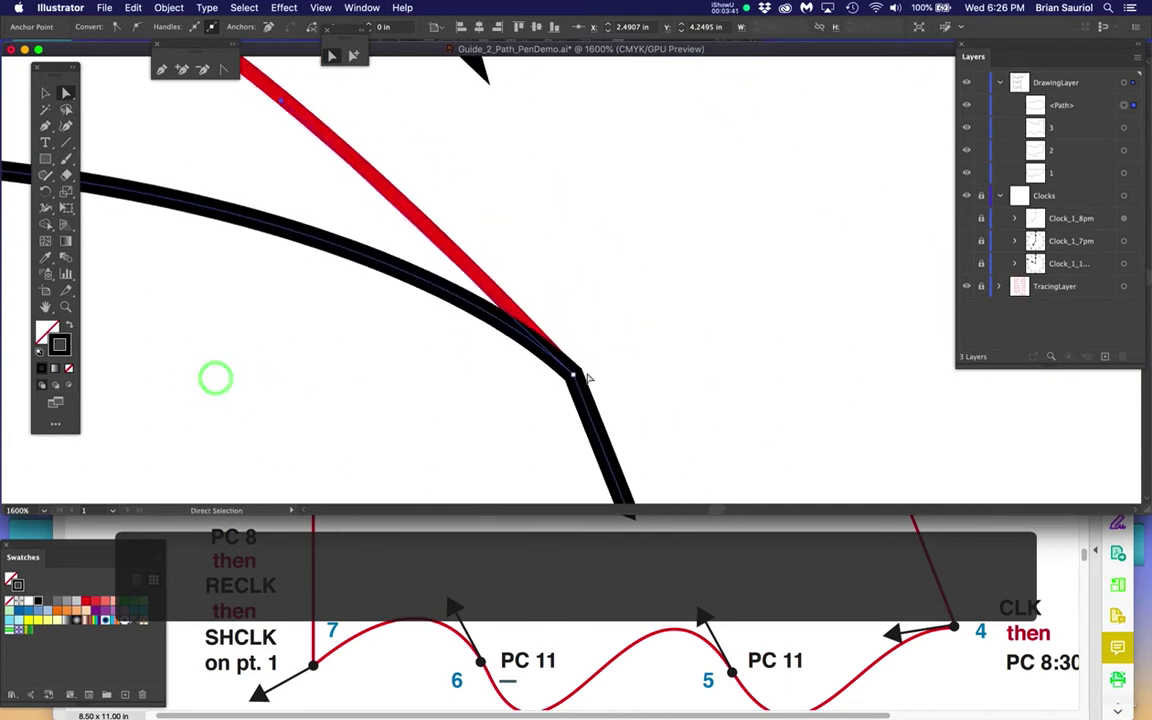
pyautogui.scroll(1, 596, 379)
pyautogui.moveTo(560, 372)
pyautogui.mouseDown()
pyautogui.moveTo(490, 410)
pyautogui.moveTo(566, 374)
pyautogui.mouseUp()
# - Move the anchor at point 4 down and right onto the red outline's corner, to about X 3.8661 in, Y 4.8612 in
pyautogui.scroll(-4, 599, 381)
pyautogui.press('space')
pyautogui.moveTo(632, 399); pyautogui.dragTo(645, 221)
pyautogui.moveTo(652, 344); pyautogui.dragTo(610, 292)
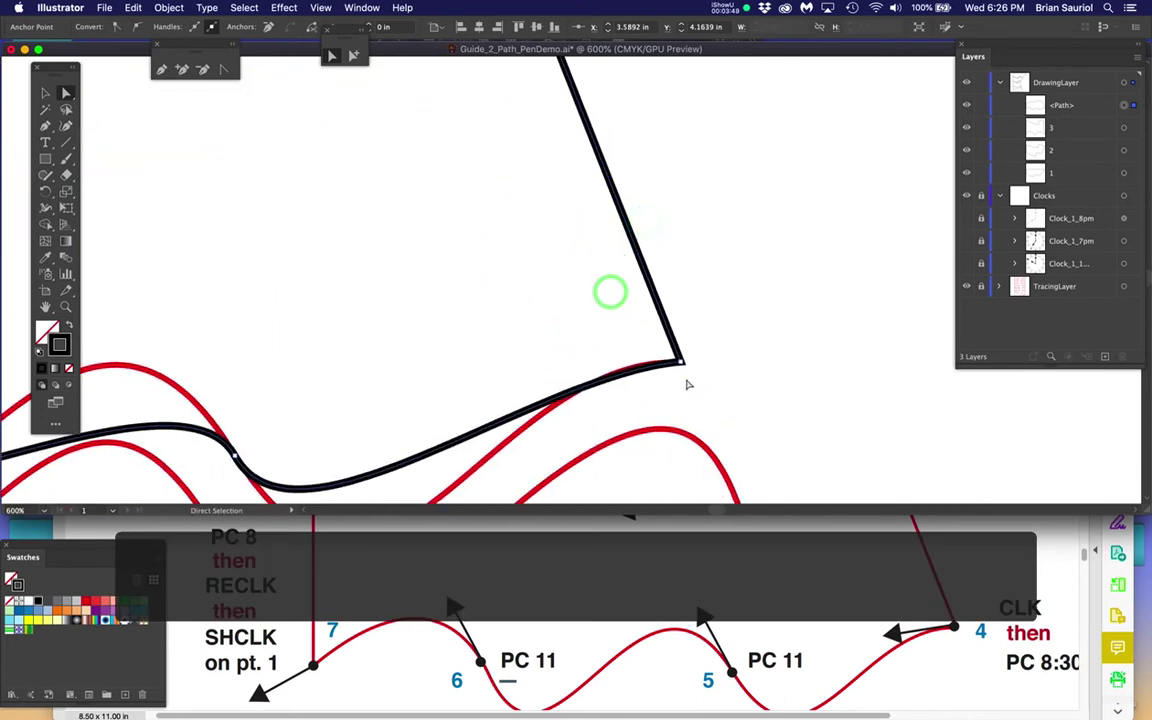
pyautogui.scroll(4, 690, 373)
pyautogui.moveTo(710, 318); pyautogui.dragTo(633, 287)
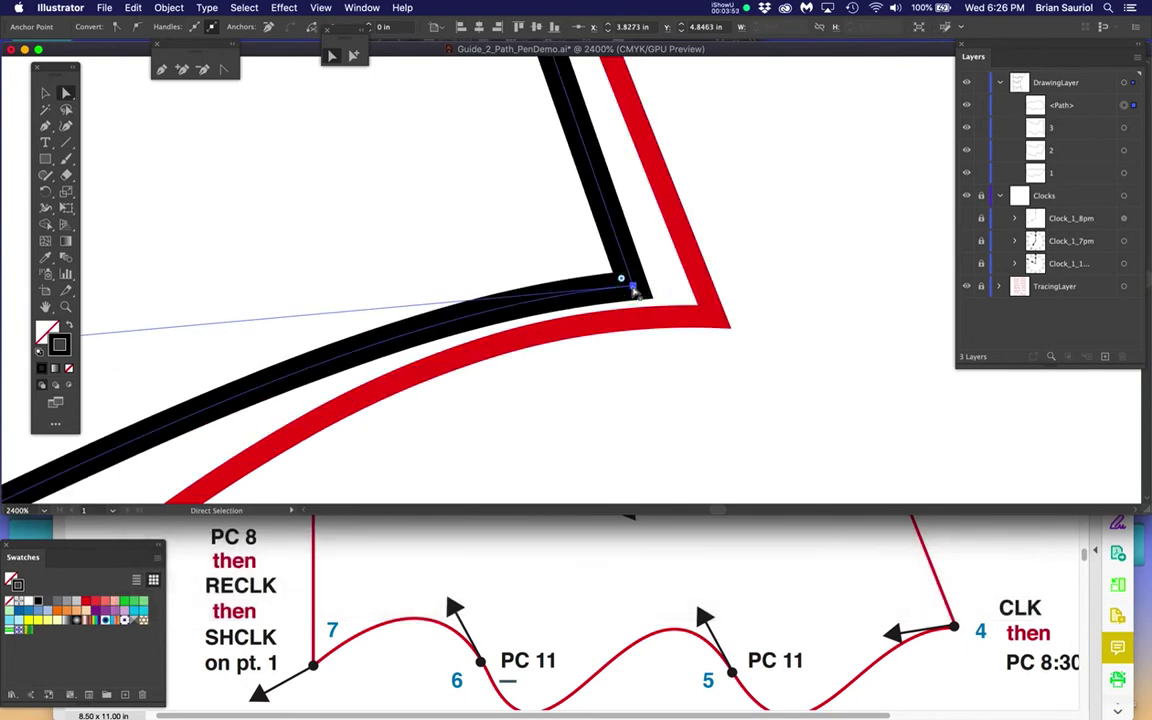
pyautogui.moveTo(633, 288); pyautogui.dragTo(716, 320)
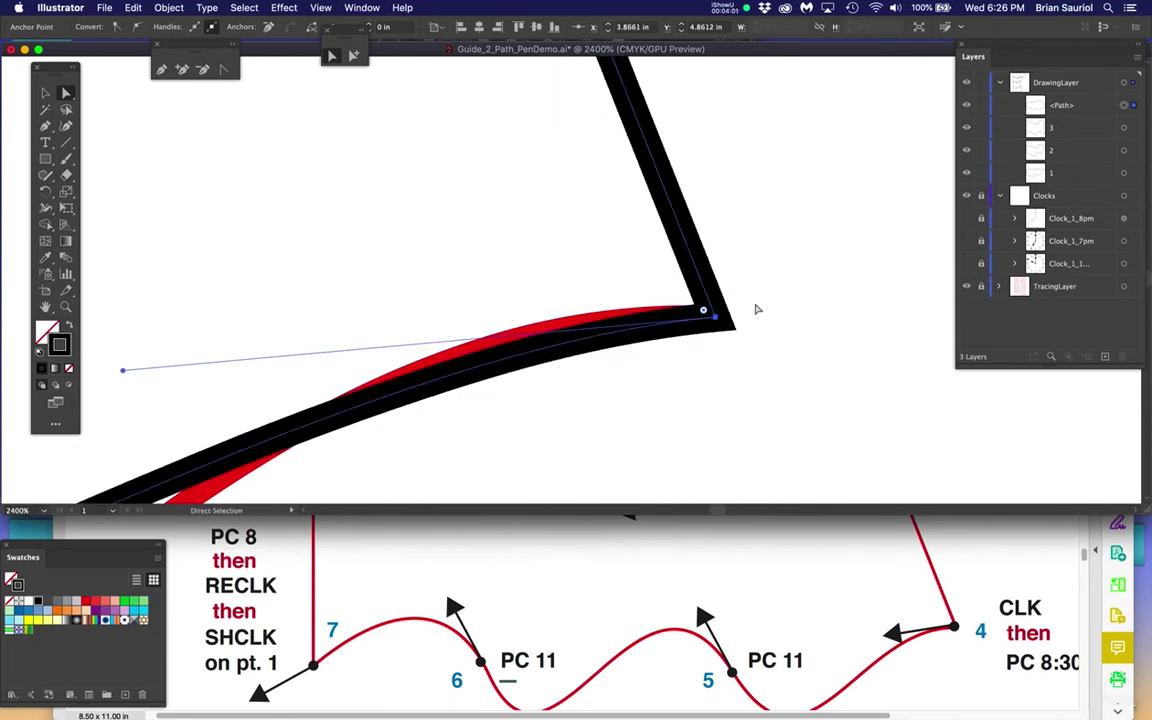
pyautogui.moveTo(751, 360); pyautogui.dragTo(840, 396)
pyautogui.press('super+z')
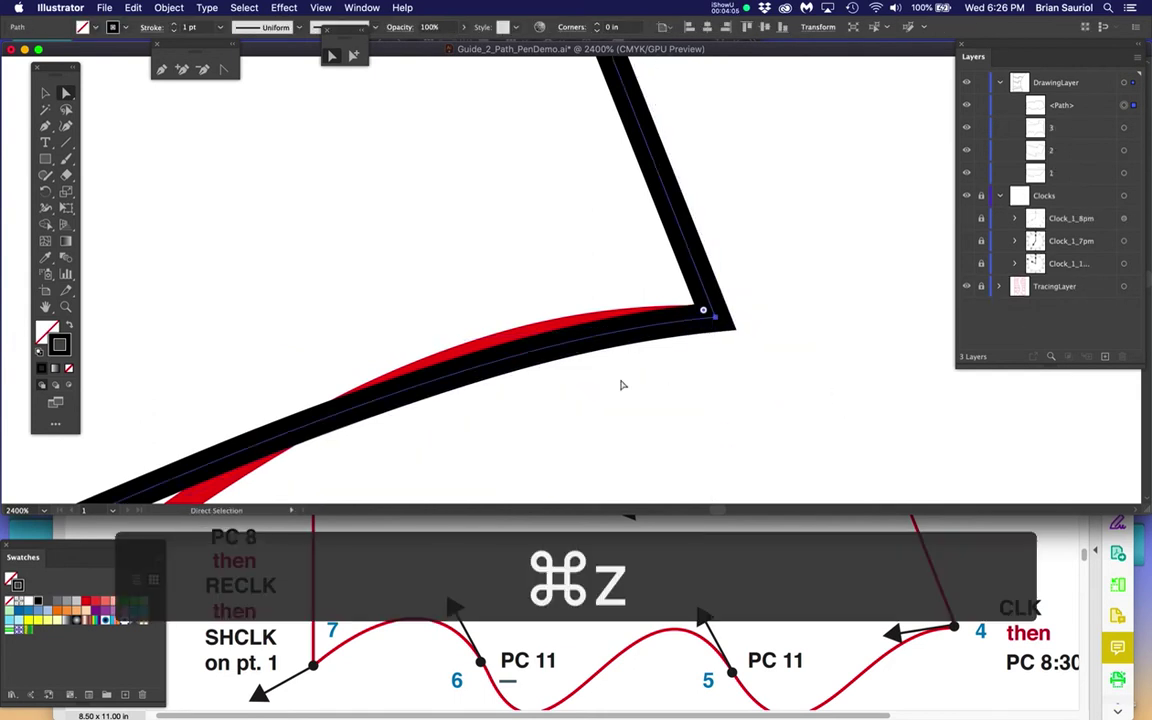
# - Check the anchors at points 5, 6 and 7 against the red outline and save the document
pyautogui.scroll(-4, 547, 377)
pyautogui.moveTo(432, 404); pyautogui.dragTo(630, 294)
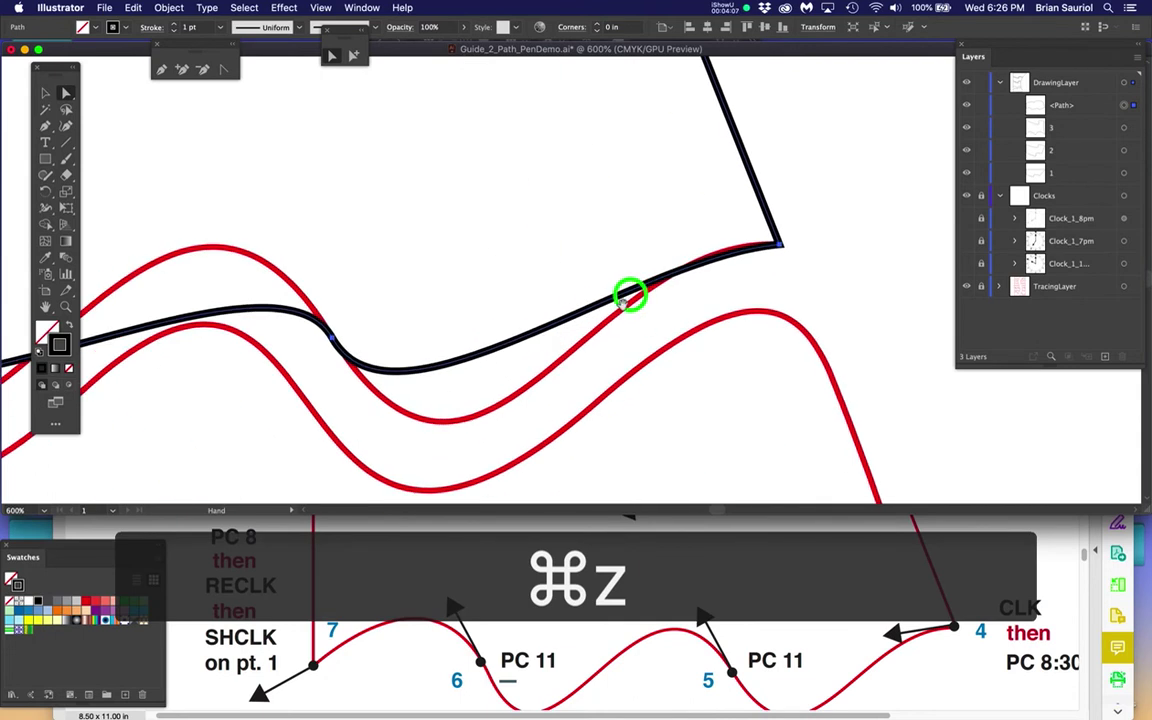
pyautogui.moveTo(450, 367); pyautogui.dragTo(581, 317)
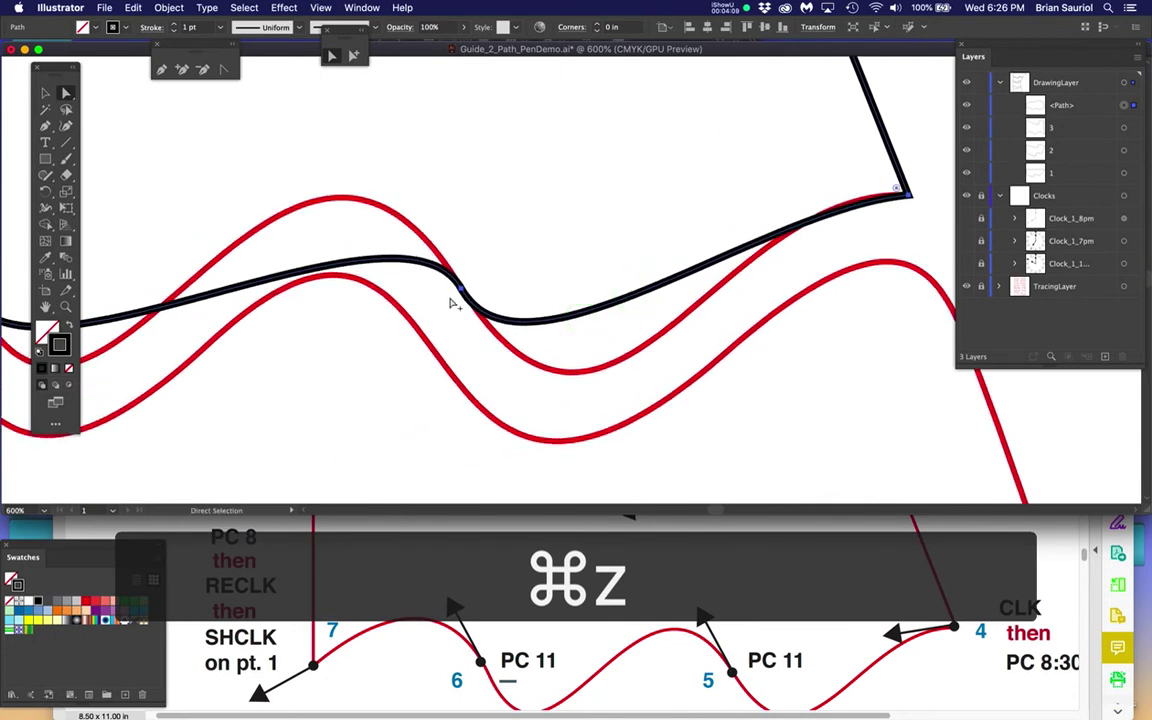
pyautogui.scroll(2, 452, 303)
pyautogui.scroll(1, 452, 303)
pyautogui.scroll(-3, 398, 334)
pyautogui.moveTo(398, 334); pyautogui.dragTo(434, 338)
pyautogui.scroll(4, 481, 322)
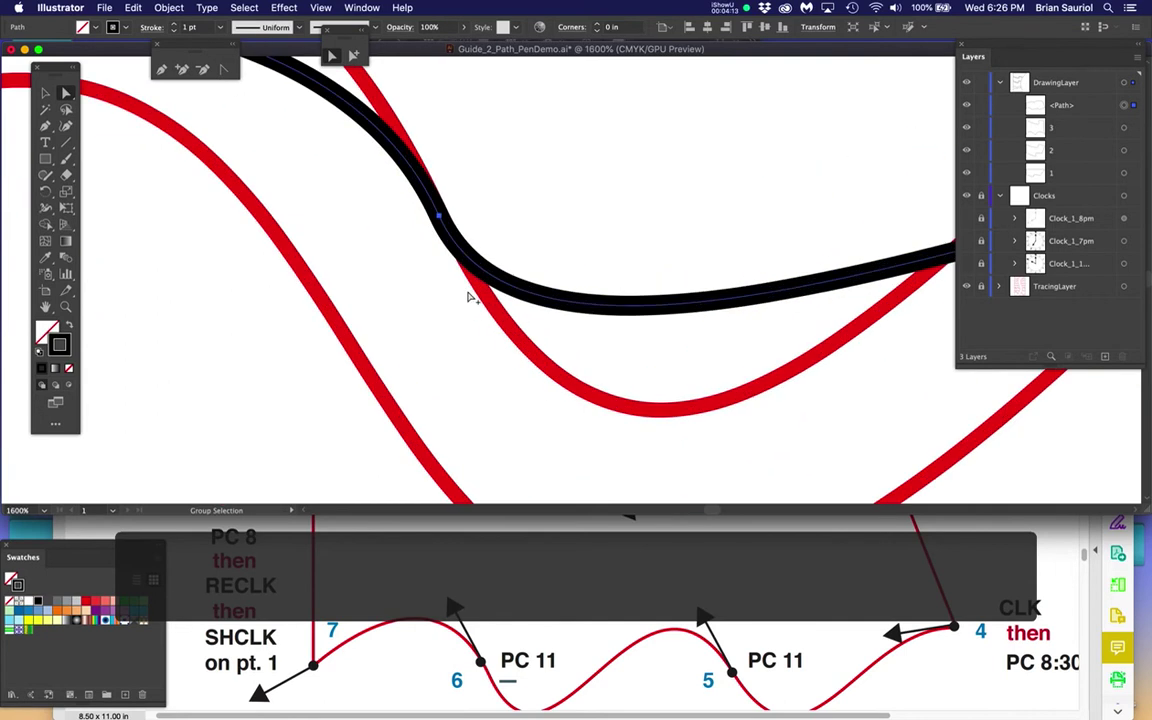
pyautogui.scroll(-4, 468, 296)
pyautogui.moveTo(298, 257); pyautogui.dragTo(308, 365)
pyautogui.press('super+s')
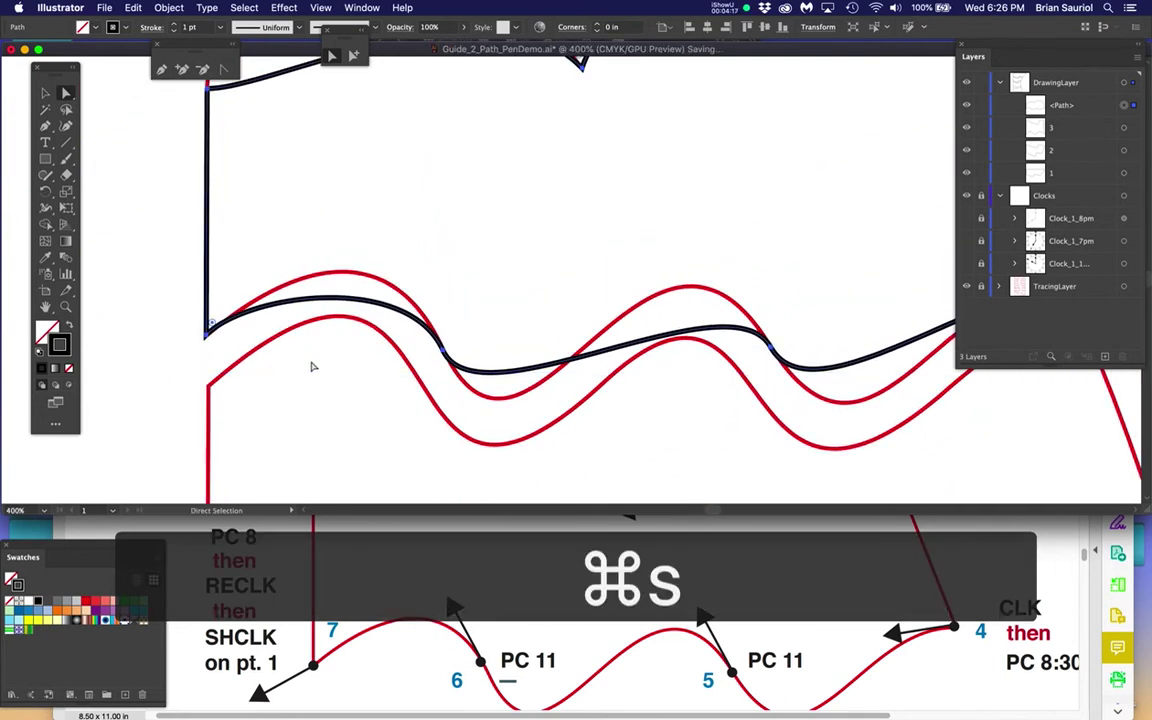
# - Swing point 1's direction handle steeply upward and slightly right to raise the first arch toward the red outline
pyautogui.moveTo(355, 142); pyautogui.dragTo(454, 340)
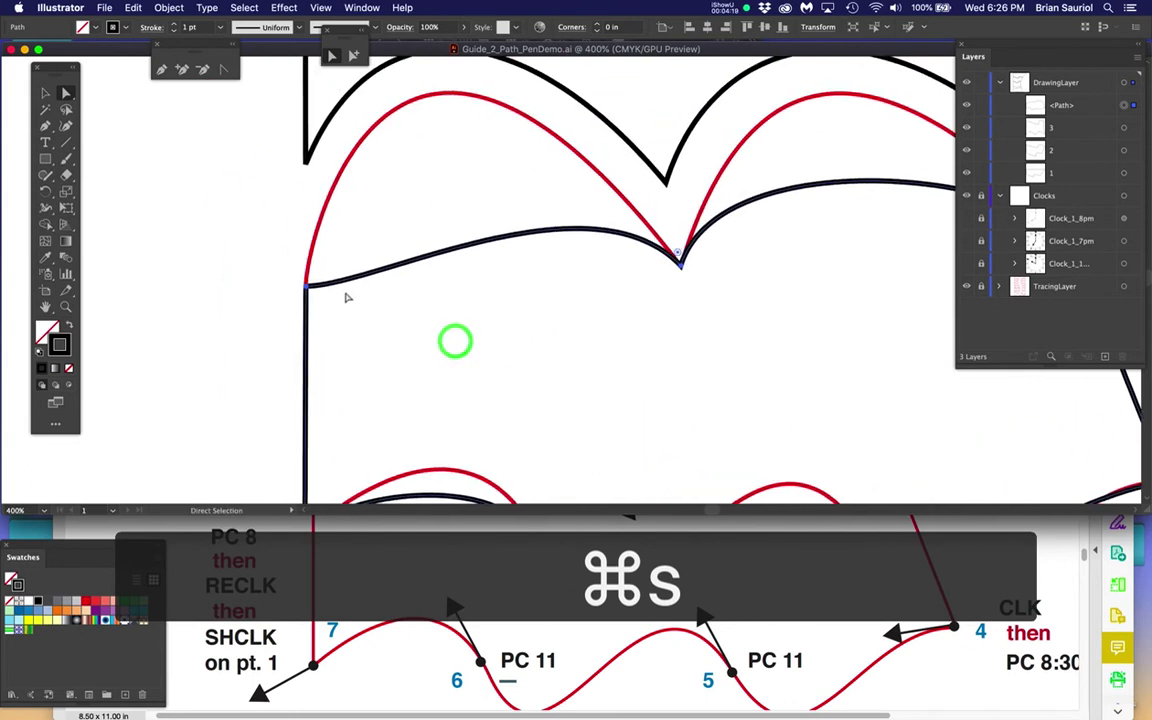
pyautogui.scroll(3, 307, 291)
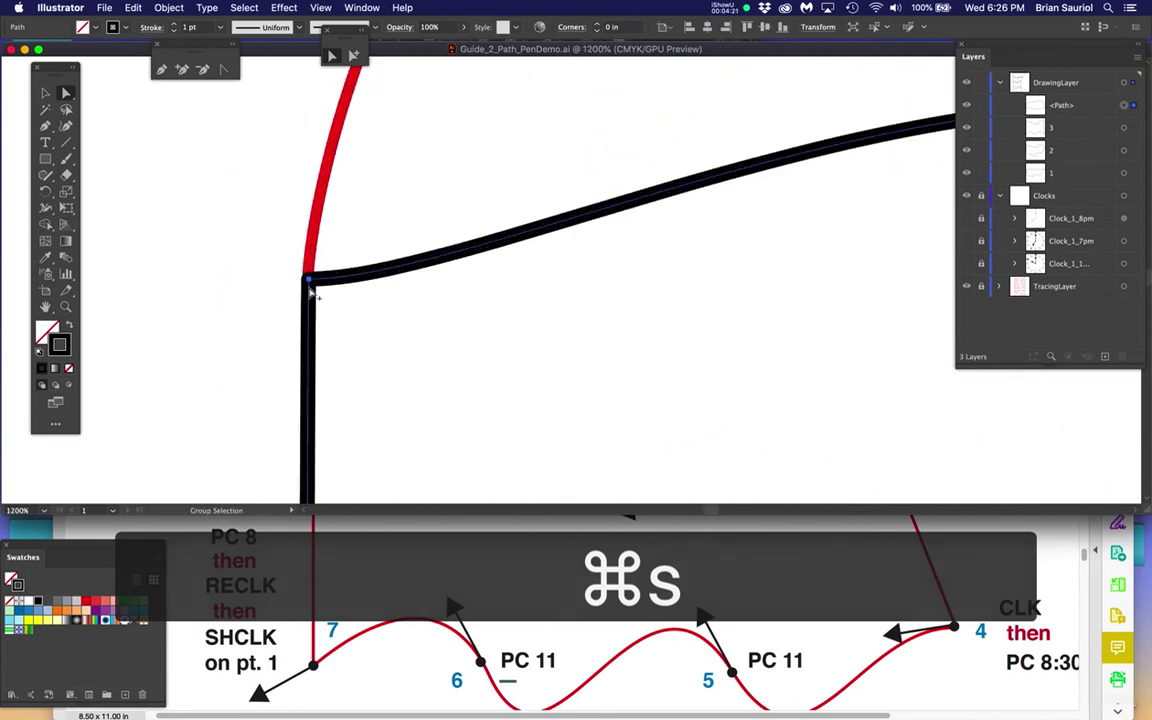
pyautogui.click(310, 281)
pyautogui.scroll(-2, 449, 318)
pyautogui.scroll(-1, 449, 318)
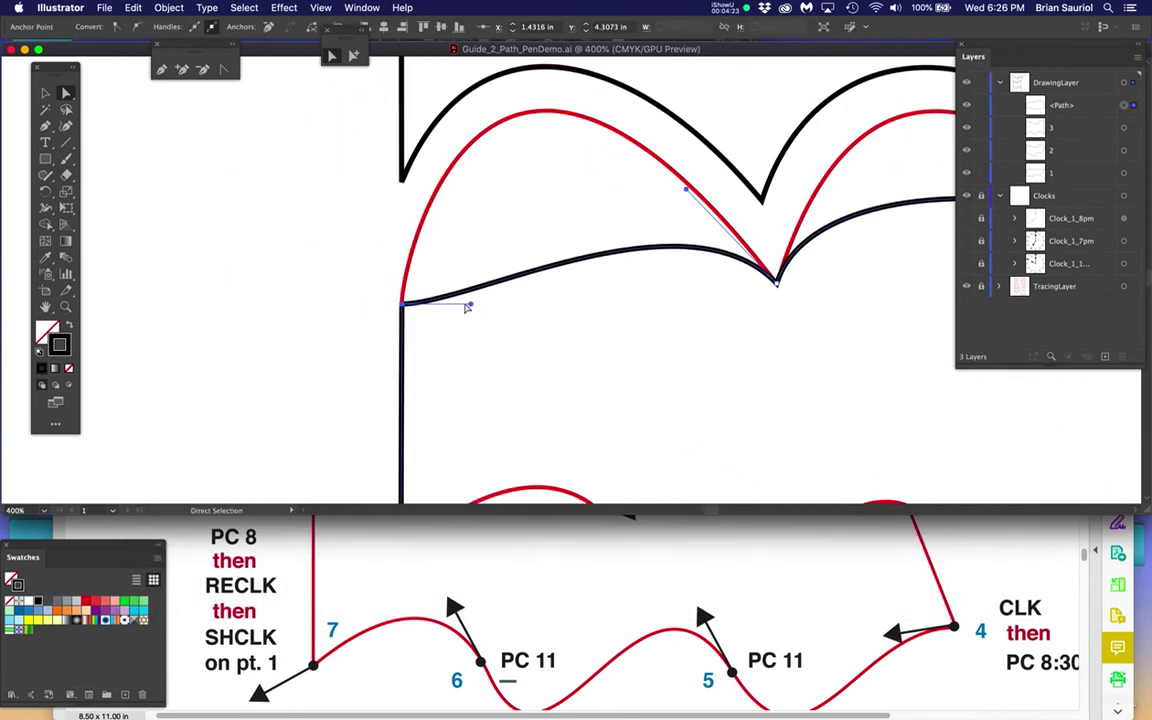
pyautogui.moveTo(472, 308); pyautogui.dragTo(445, 85)
pyautogui.moveTo(580, 252); pyautogui.dragTo(541, 389)
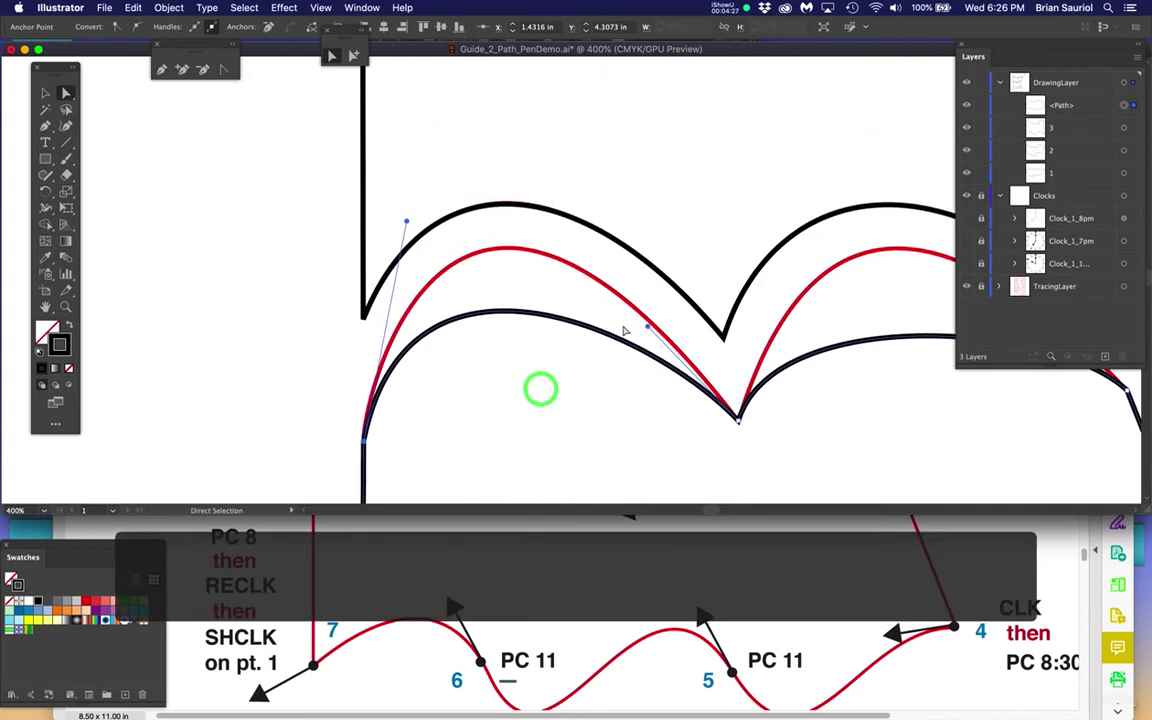
# - Extend point 2's handle for the first arch up and left, and fine-tune both arch handles to match the red outline
pyautogui.moveTo(648, 327); pyautogui.dragTo(535, 158)
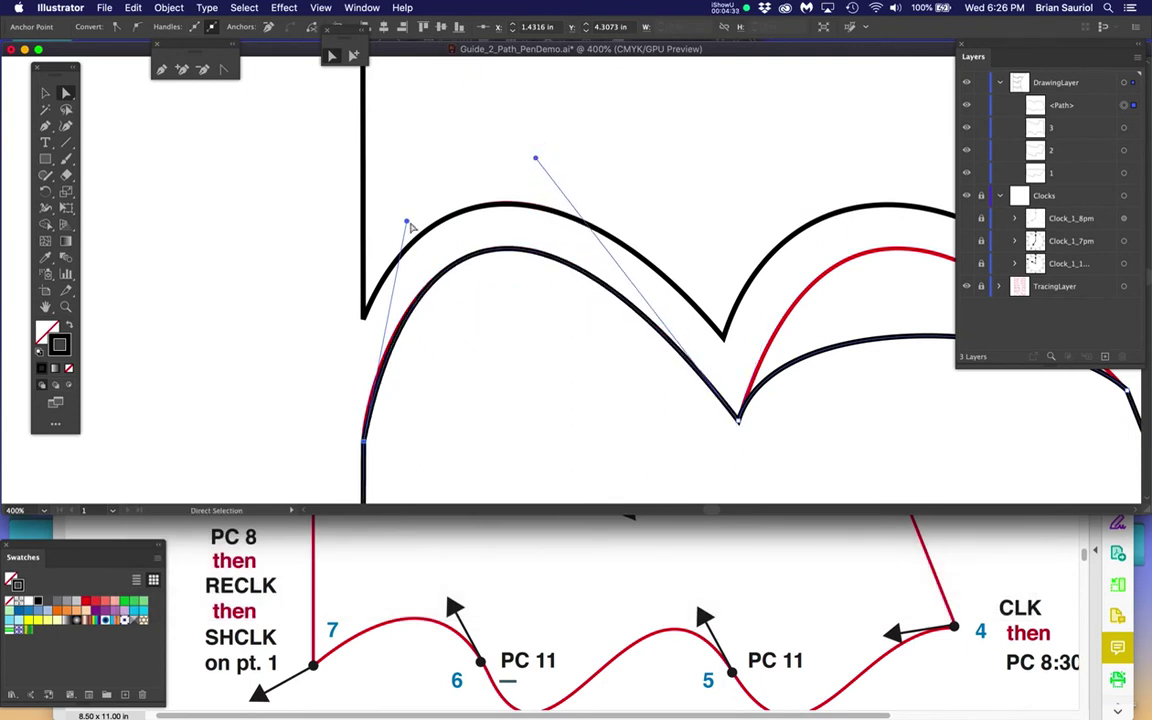
pyautogui.moveTo(406, 223); pyautogui.dragTo(401, 221)
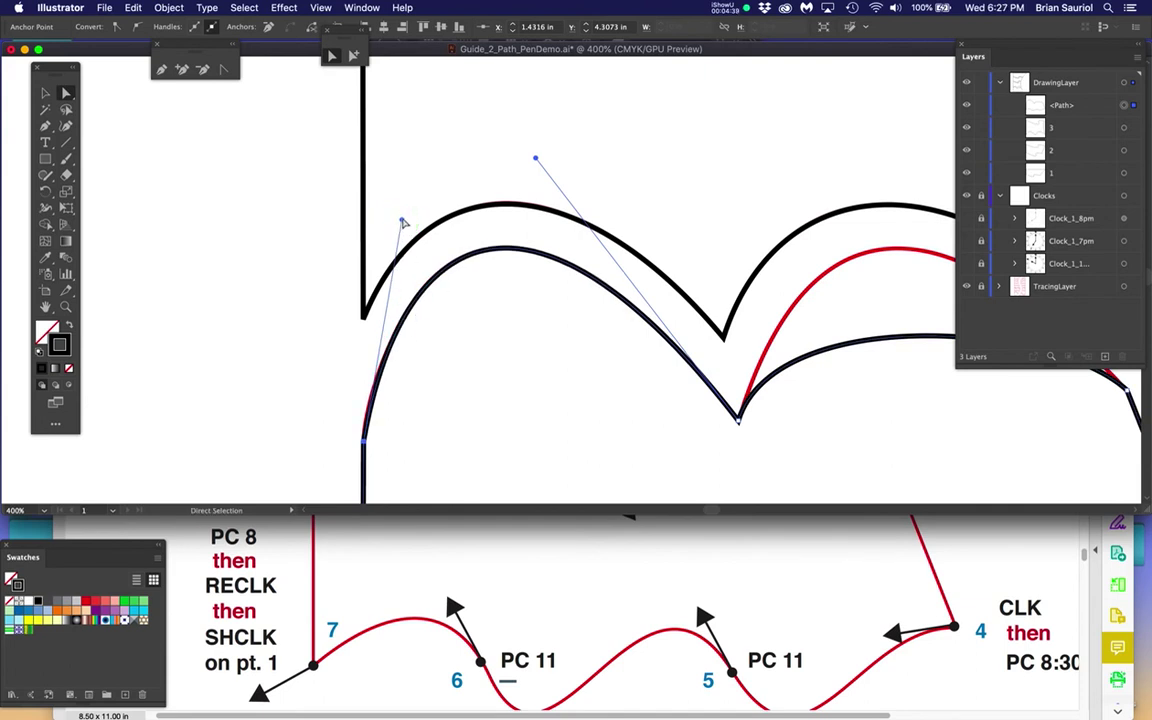
pyautogui.moveTo(403, 222); pyautogui.dragTo(398, 222)
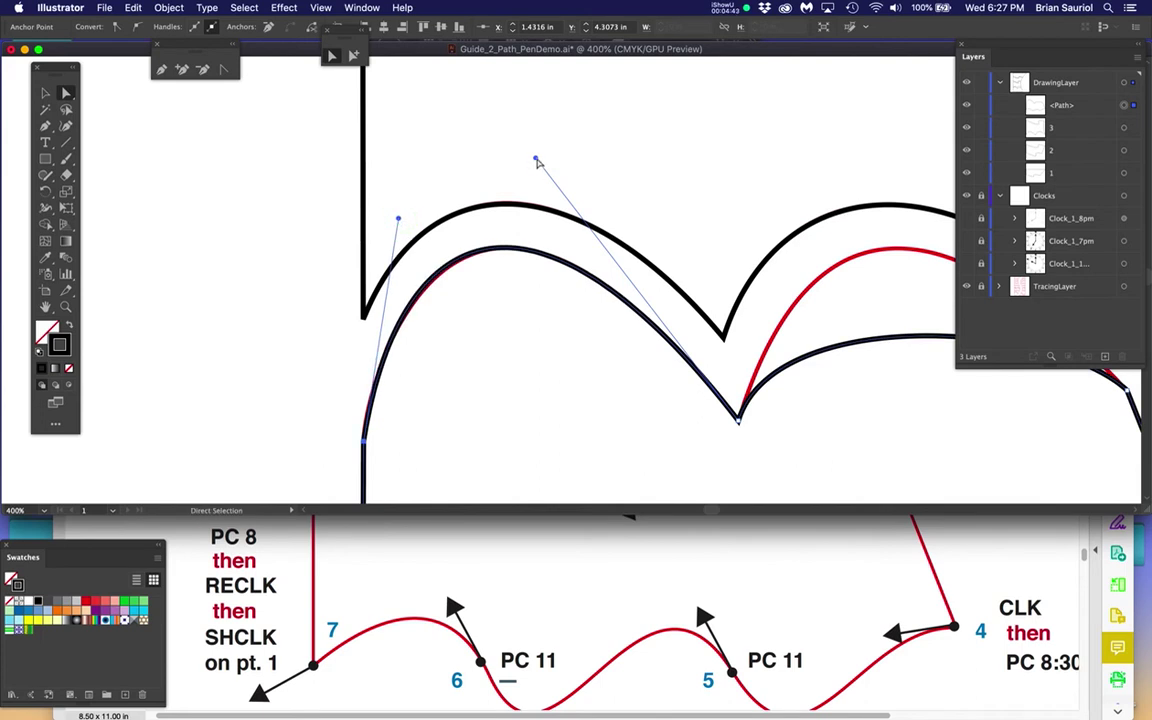
pyautogui.moveTo(536, 161); pyautogui.dragTo(540, 164)
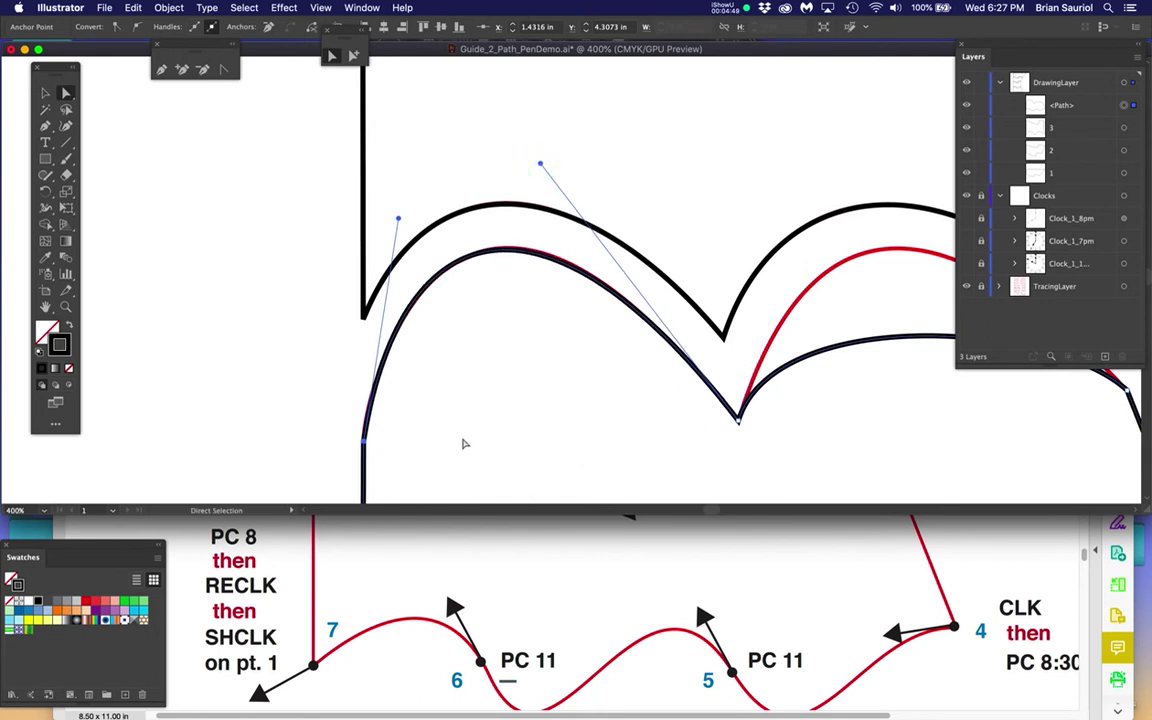
# - Lengthen point 2's handle for the second arch up and right, keeping it tangent to the red outline
pyautogui.hscroll(5, 430, 420)
pyautogui.click(507, 376)
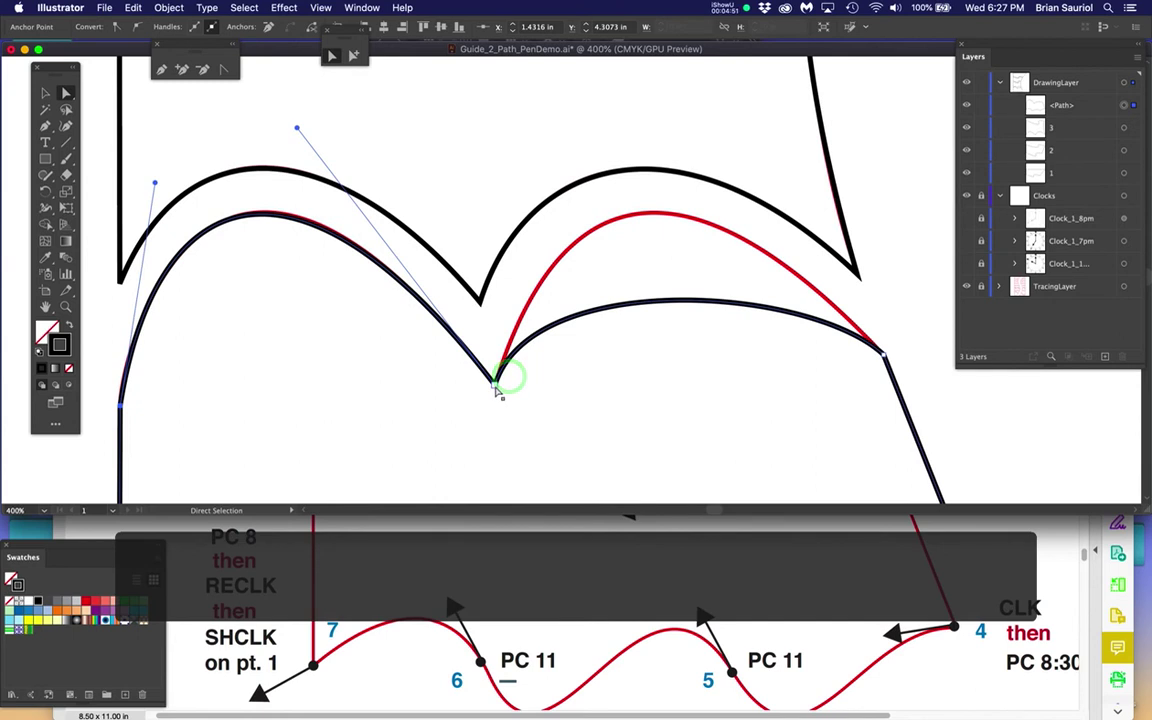
pyautogui.click(495, 386)
pyautogui.moveTo(532, 268); pyautogui.dragTo(578, 151)
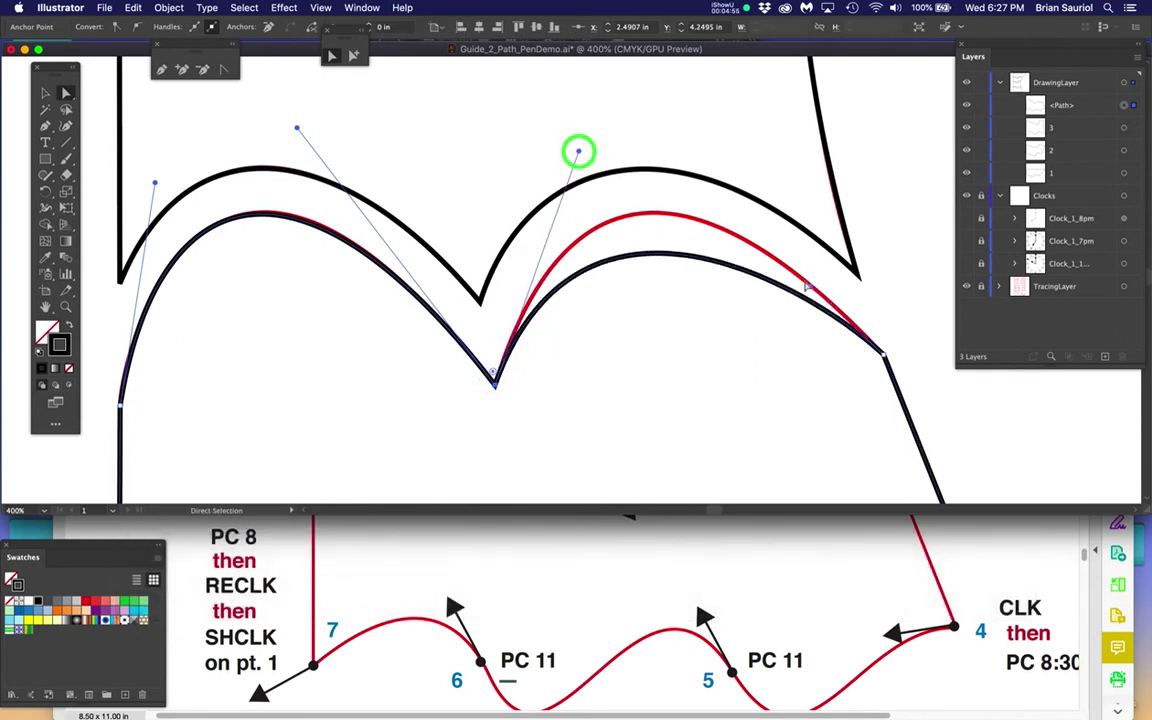
# - Extend point 3's handle up and left, and nudge point 2's handle slightly left to fit the second arch to the red outline
pyautogui.moveTo(812, 290); pyautogui.dragTo(705, 172)
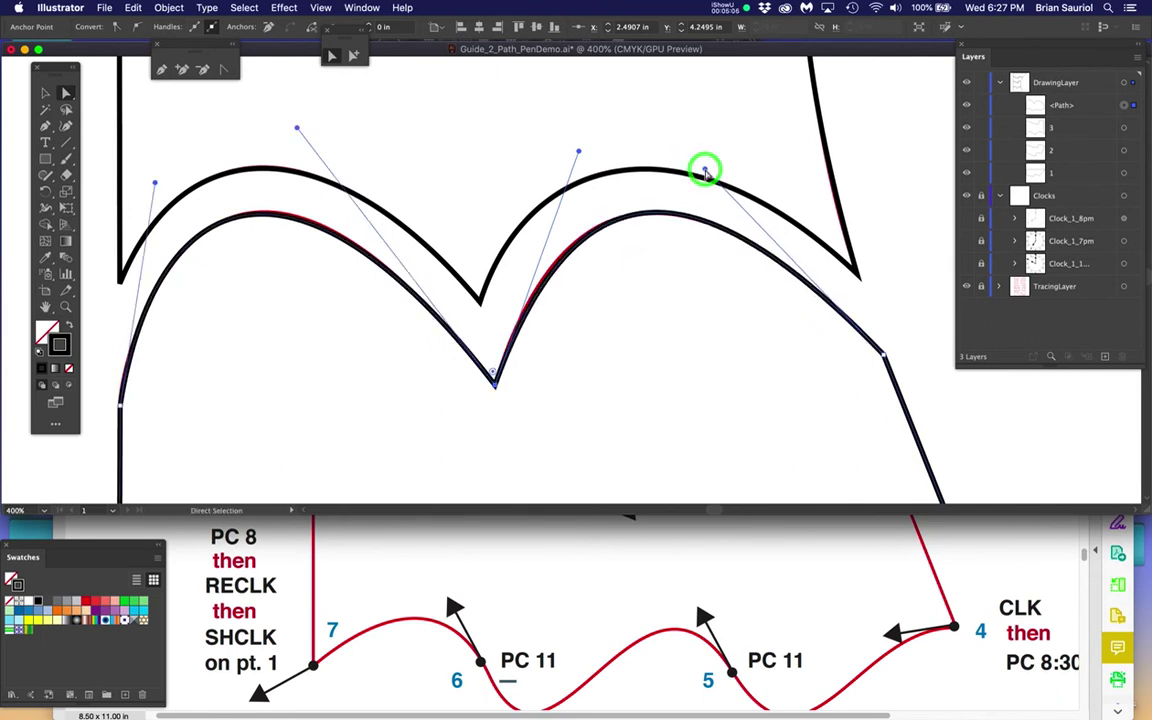
pyautogui.click(576, 153)
pyautogui.click(587, 236)
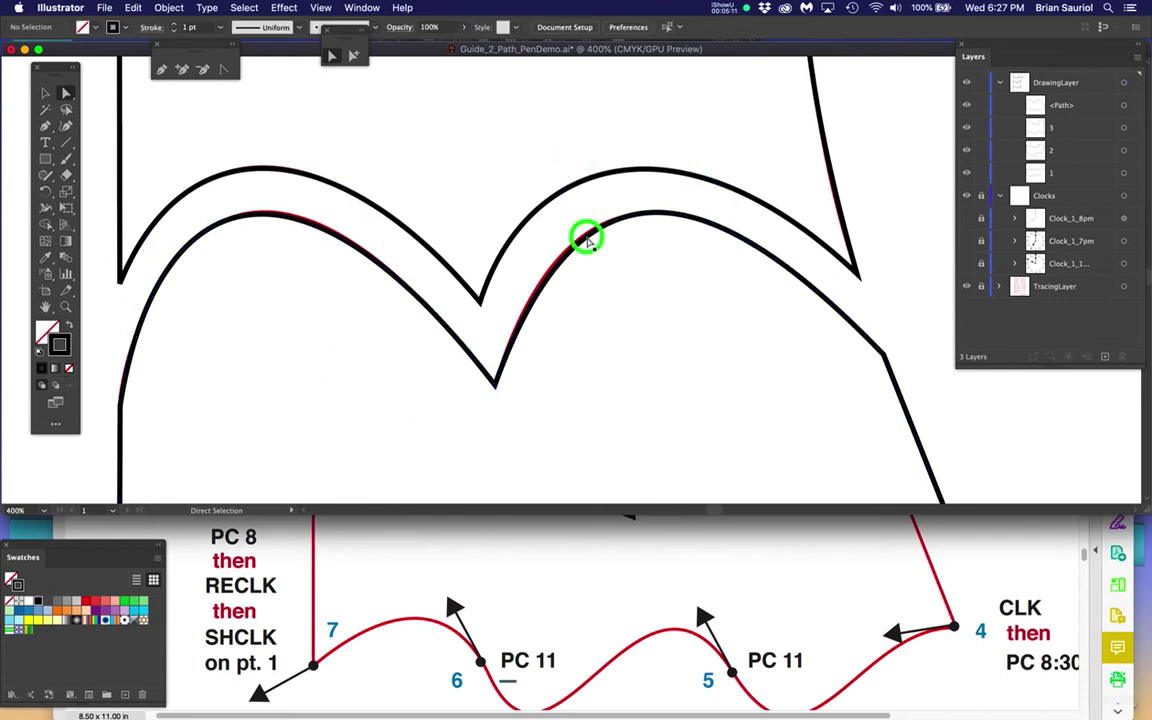
pyautogui.moveTo(579, 153); pyautogui.dragTo(576, 154)
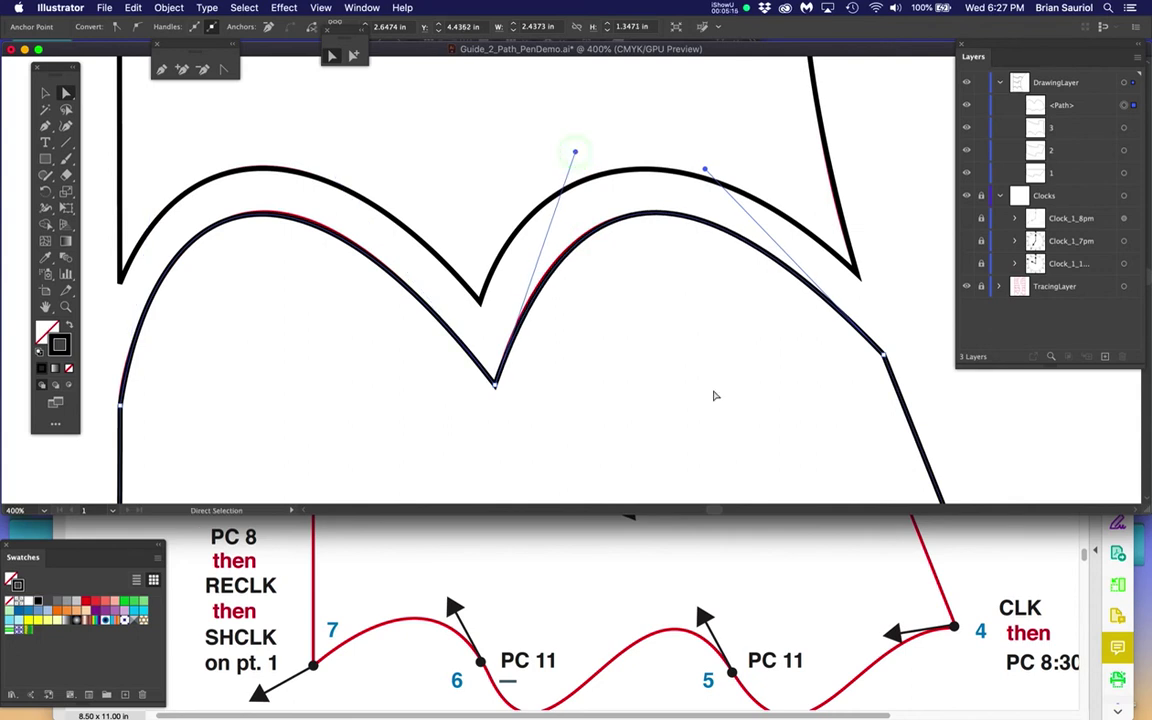
pyautogui.click(576, 154)
# - Rotate point 4's direction handle up to nearly horizontal so the curve leaves the corner along the red outline
pyautogui.press('space')
pyautogui.moveTo(715, 360); pyautogui.dragTo(611, 255)
pyautogui.moveTo(712, 385); pyautogui.dragTo(632, 211)
pyautogui.moveTo(681, 329); pyautogui.dragTo(650, 309)
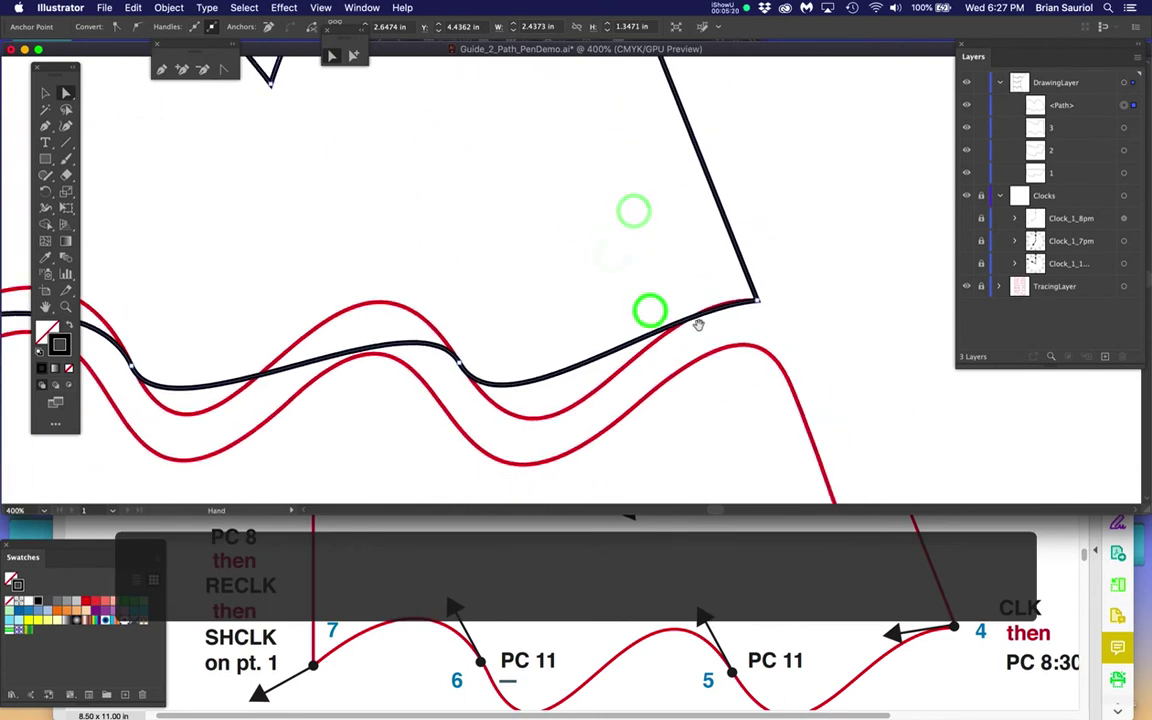
pyautogui.click(755, 300)
pyautogui.click(658, 311)
pyautogui.moveTo(658, 311); pyautogui.dragTo(647, 298)
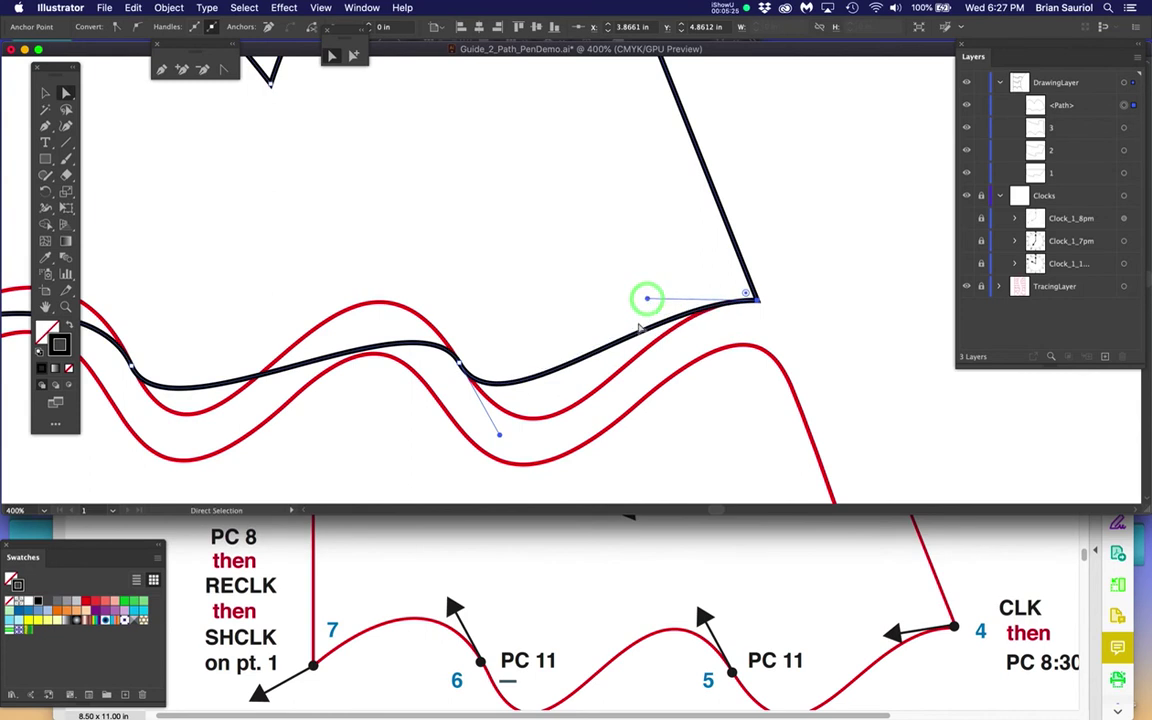
# - Lengthen point 5's lower handle down and right, and raise point 4's handle slightly, to fit the trough between them to the red outline
pyautogui.moveTo(589, 397); pyautogui.dragTo(597, 300)
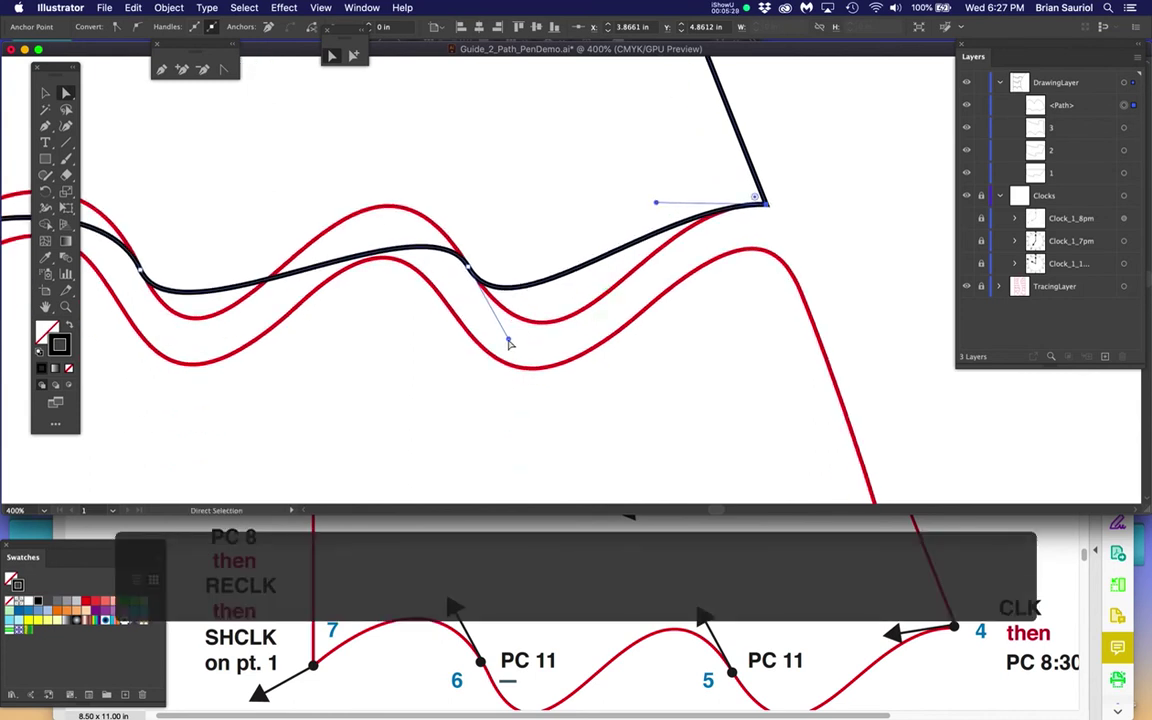
pyautogui.scroll(1, 510, 342)
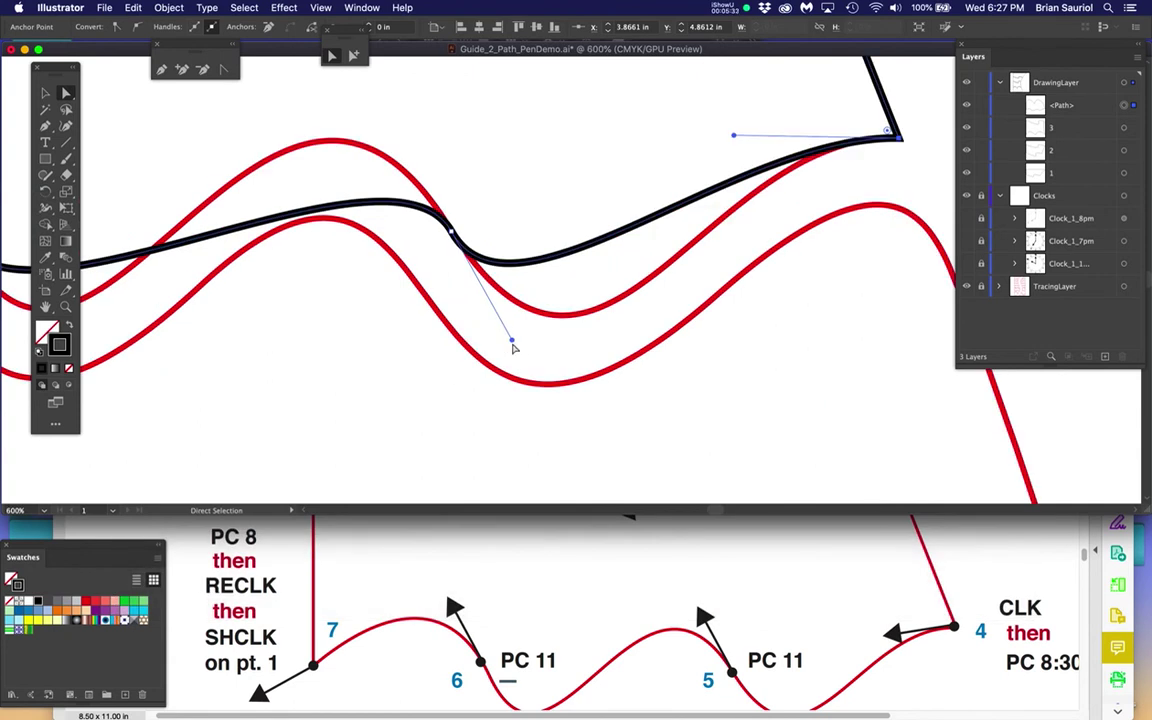
pyautogui.moveTo(512, 342); pyautogui.dragTo(561, 377)
pyautogui.click(512, 264)
pyautogui.moveTo(512, 342); pyautogui.dragTo(594, 466)
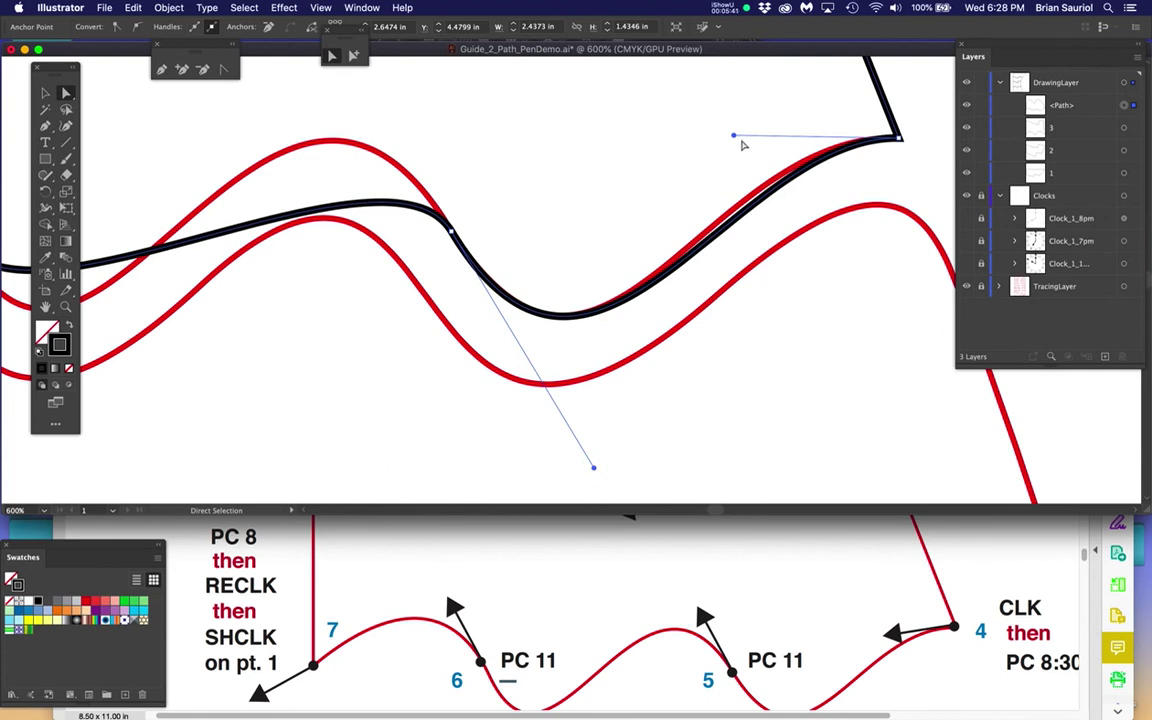
pyautogui.moveTo(734, 138); pyautogui.dragTo(726, 121)
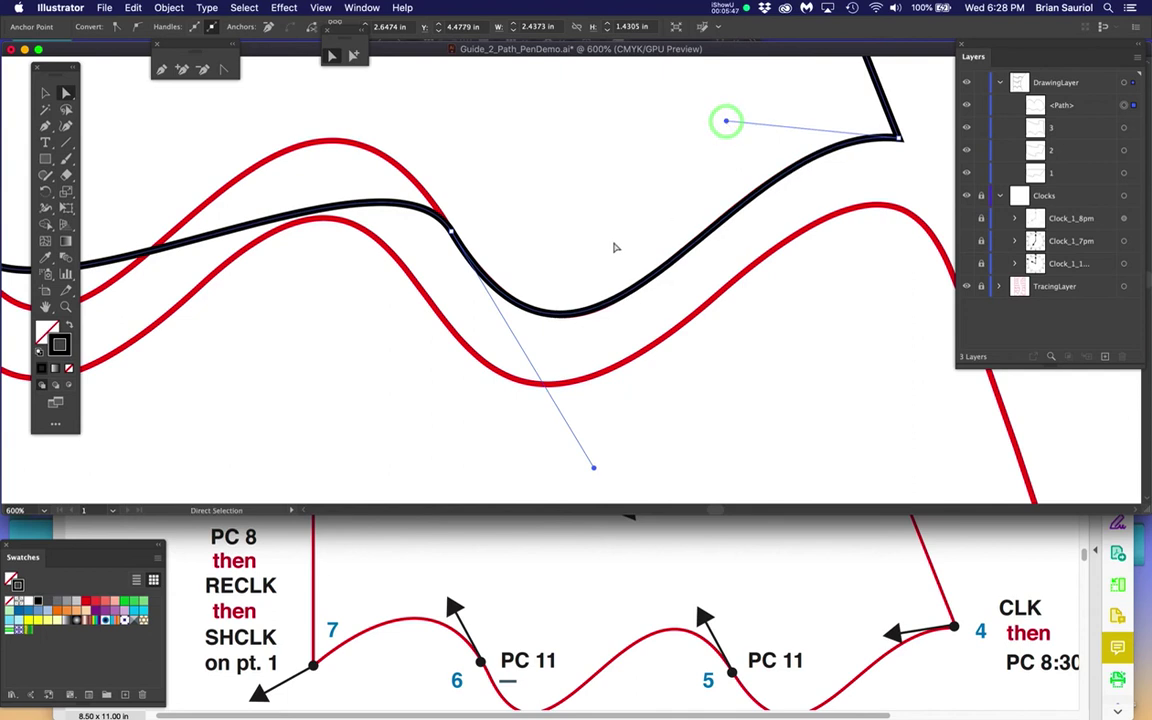
# - Lengthen point 5's upper handle up and left to raise the hump between points 5 and 6 to the red outline
pyautogui.moveTo(463, 263); pyautogui.dragTo(622, 283)
pyautogui.click(612, 253)
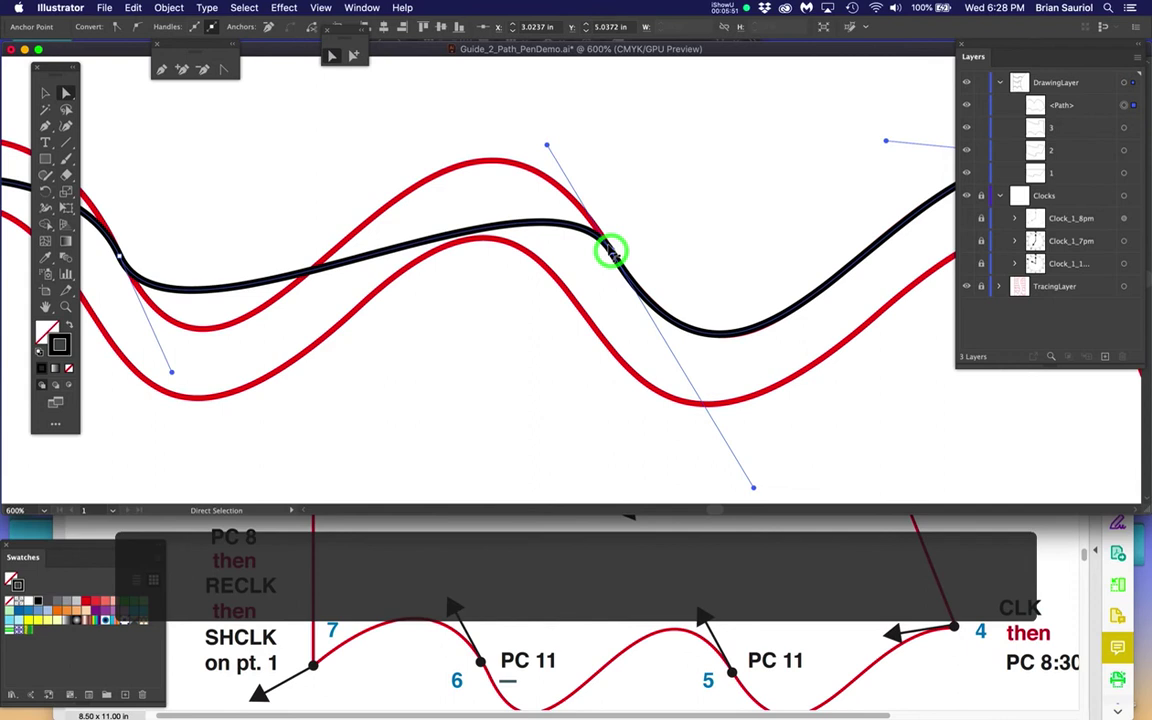
pyautogui.moveTo(547, 146); pyautogui.dragTo(506, 80)
pyautogui.press('super+minus')
pyautogui.press('super+minus')
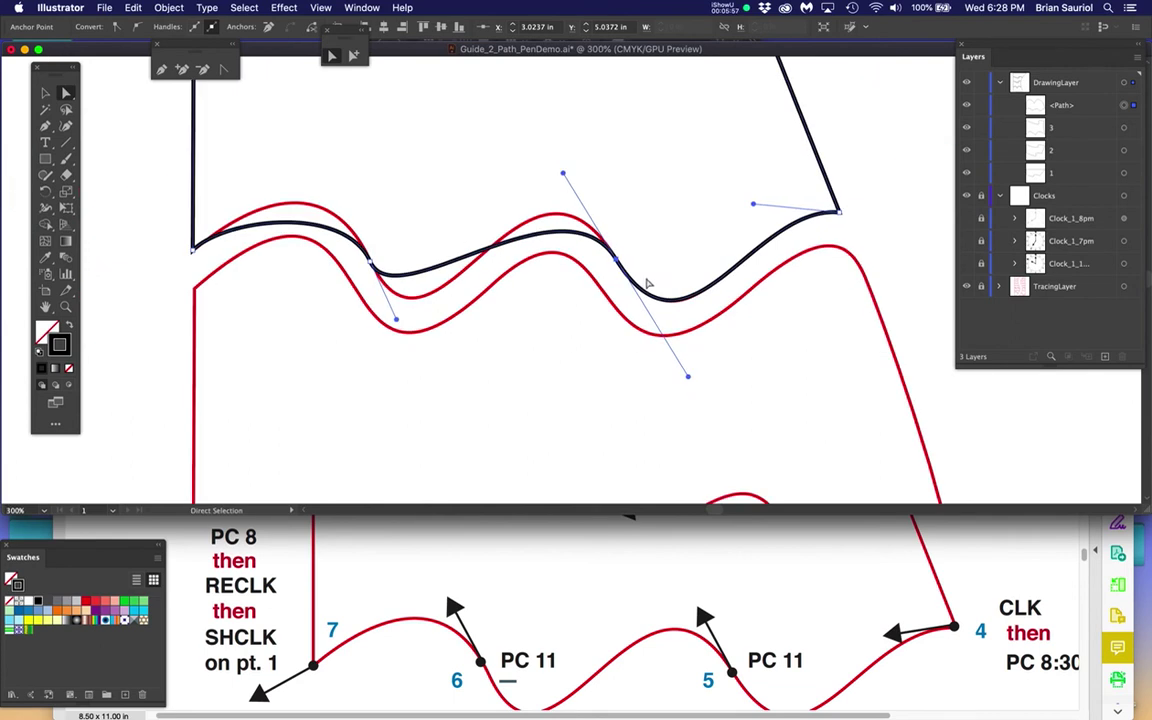
pyautogui.click(622, 333)
pyautogui.moveTo(542, 228); pyautogui.dragTo(528, 186)
pyautogui.scroll(2, 698, 390)
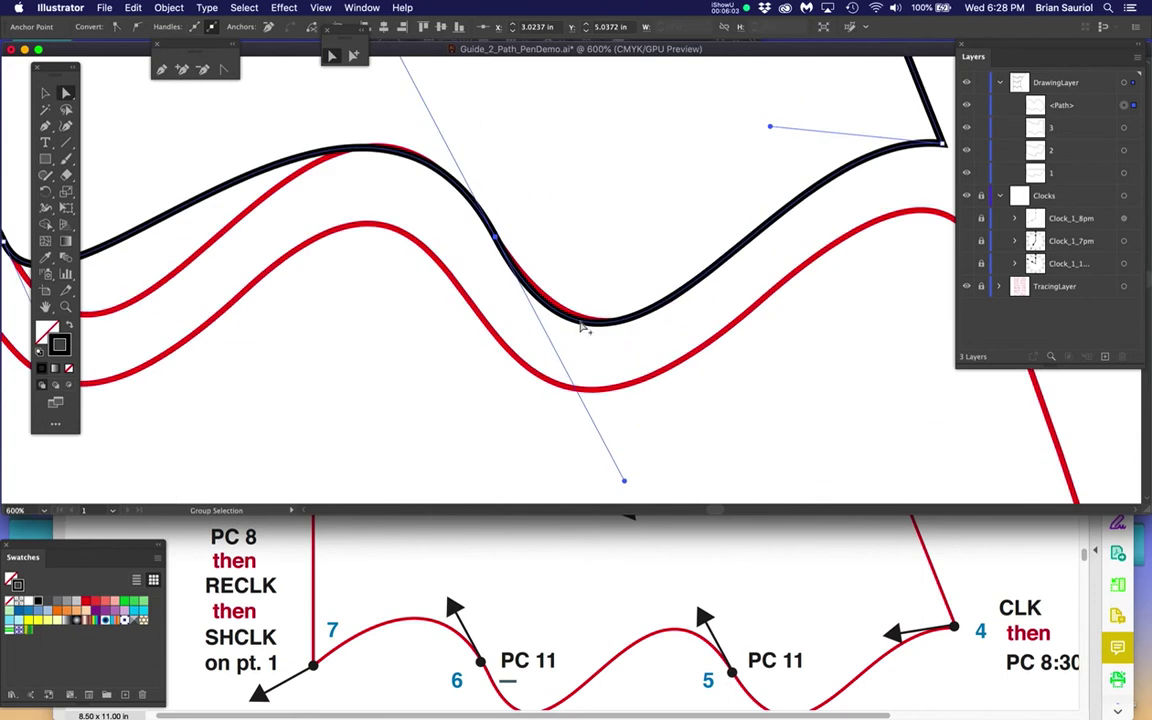
pyautogui.scroll(-1, 585, 327)
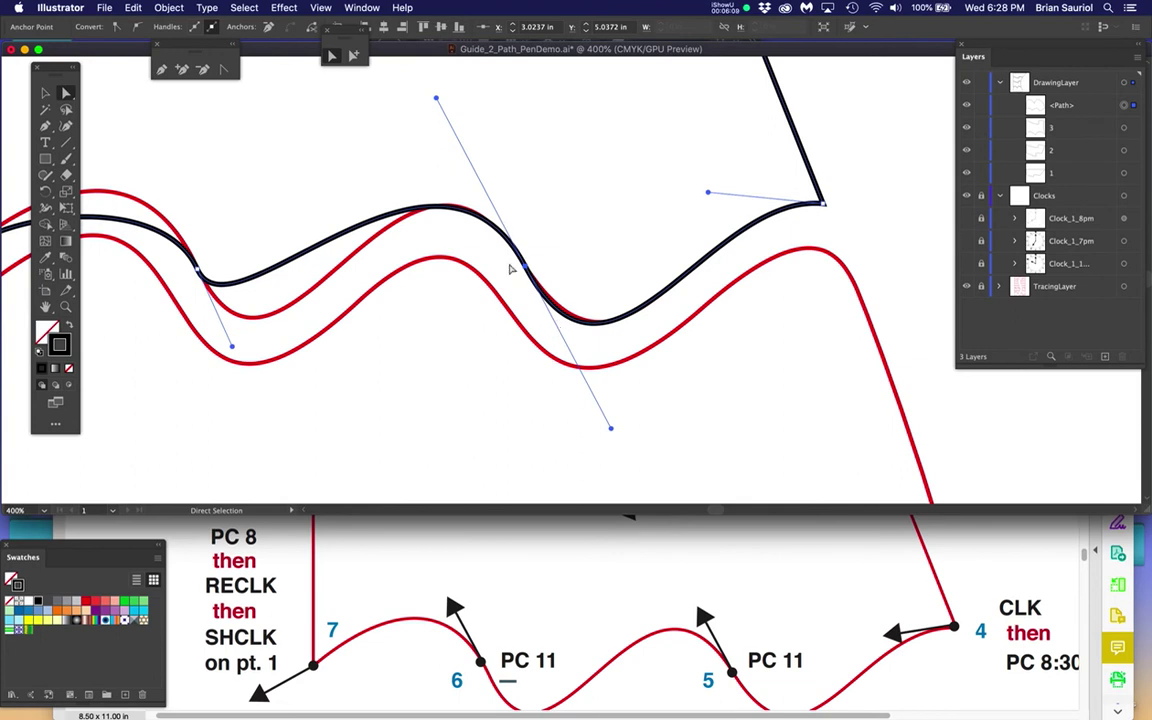
# - Swing point 5's lower handle slightly right on its own with the Anchor Point tool to realign the trough with the red outline
pyautogui.click(224, 70)
pyautogui.scroll(1, 645, 406)
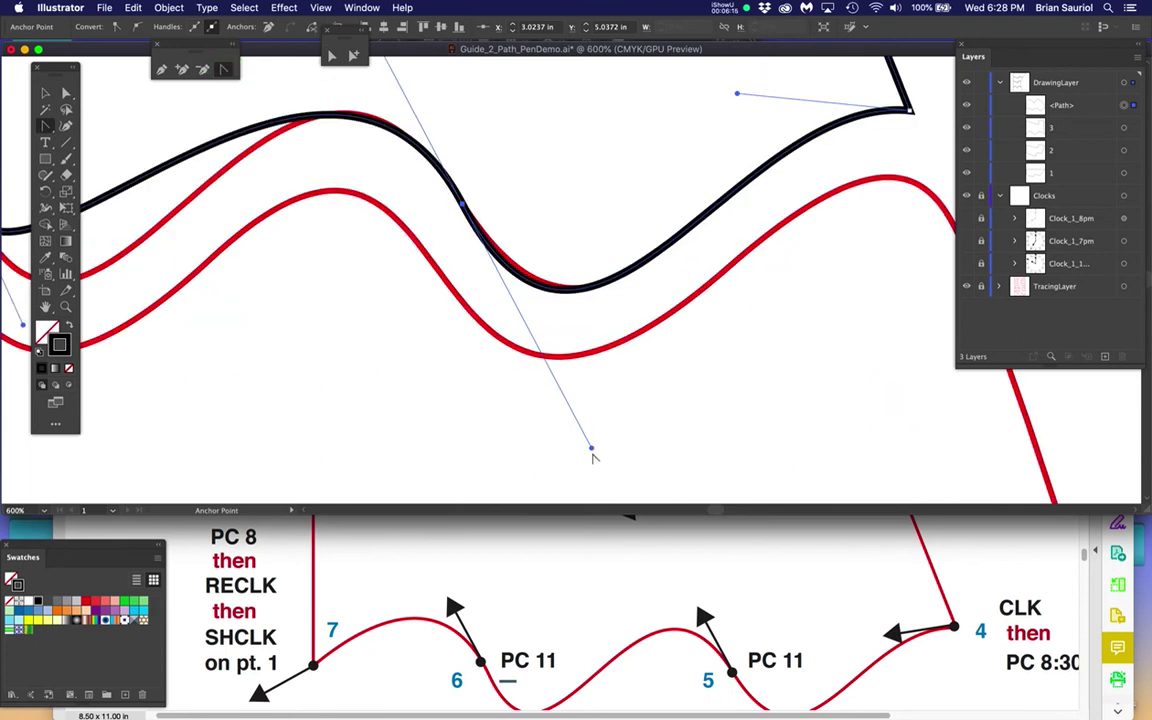
pyautogui.click(590, 448)
pyautogui.moveTo(590, 448); pyautogui.dragTo(604, 438)
pyautogui.click(591, 449)
pyautogui.moveTo(592, 448); pyautogui.dragTo(604, 443)
pyautogui.press('super+z')
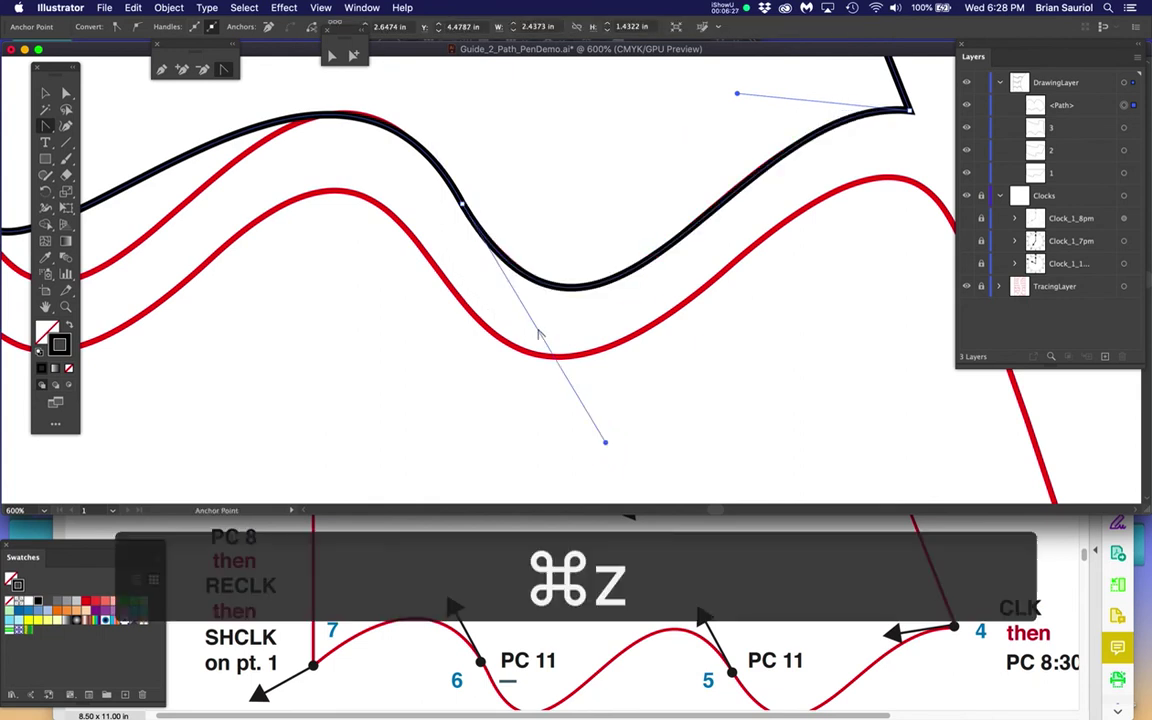
# - Select point 5 with the Direct Selection tool and nudge its upper handle slightly right
pyautogui.moveTo(338, 267); pyautogui.dragTo(433, 341)
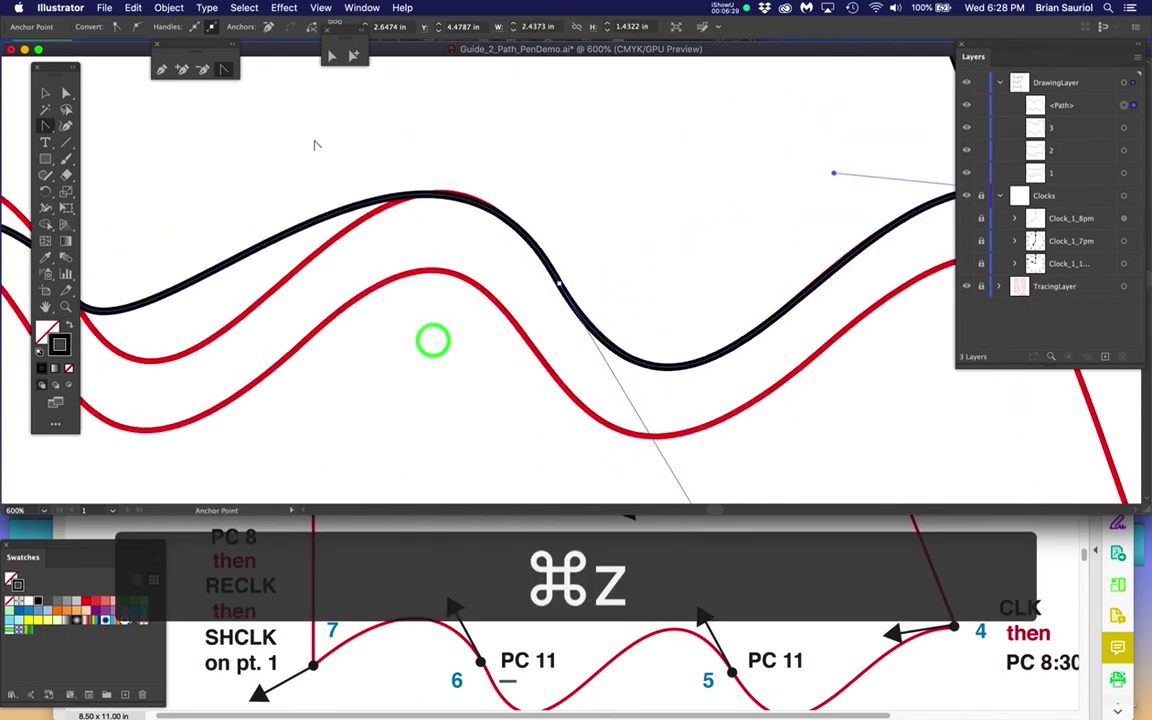
pyautogui.click(331, 54)
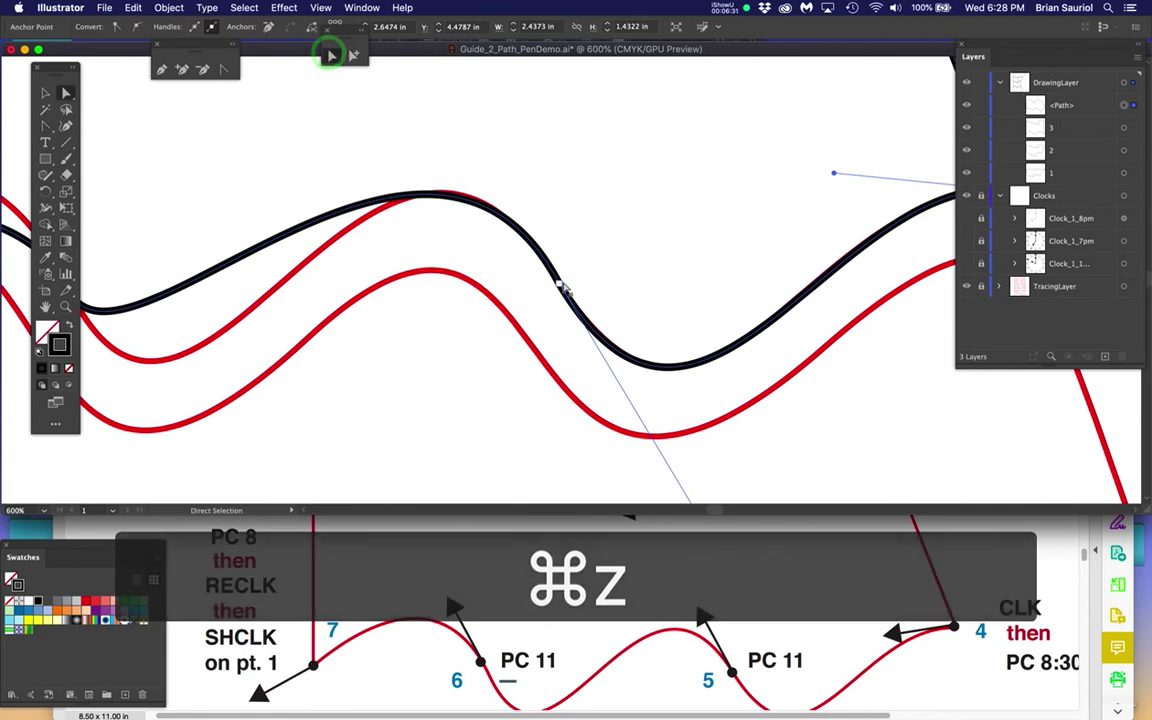
pyautogui.click(560, 285)
pyautogui.moveTo(463, 300); pyautogui.dragTo(543, 356)
pyautogui.moveTo(507, 116); pyautogui.dragTo(517, 117)
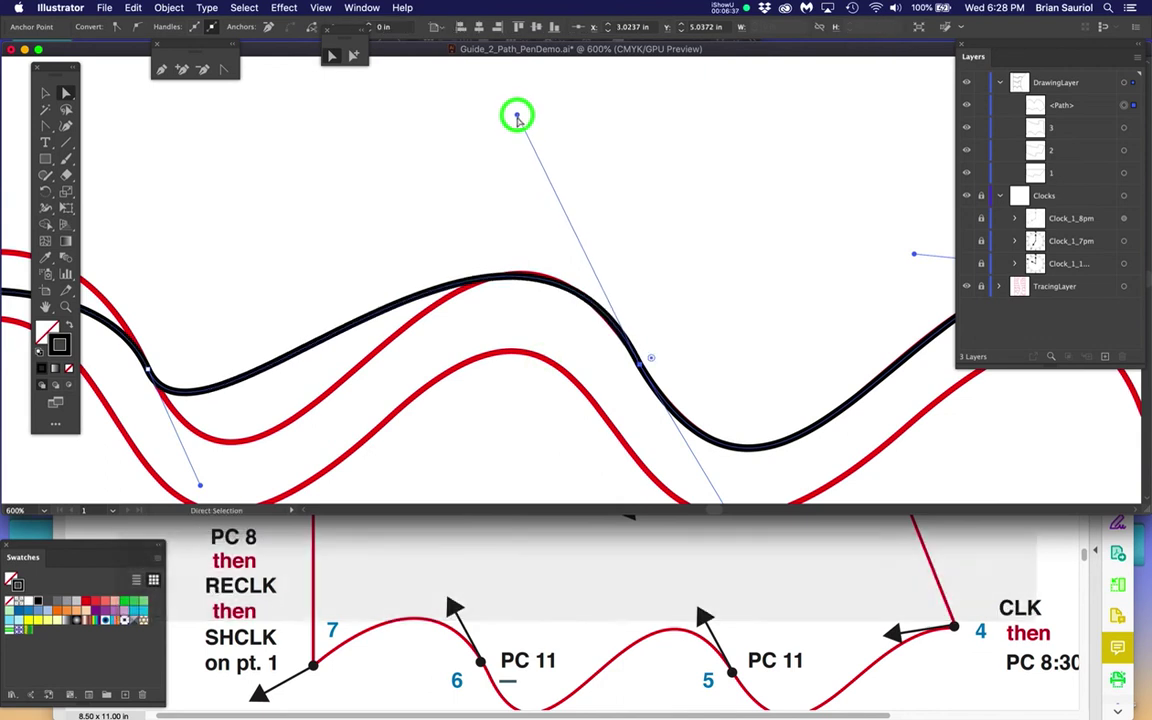
# - Lengthen point 6's lower handle down and right to deepen the trough between points 5 and 6 to the red outline
pyautogui.scroll(-6, 365, 257)
pyautogui.hscroll(-4, 365, 257)
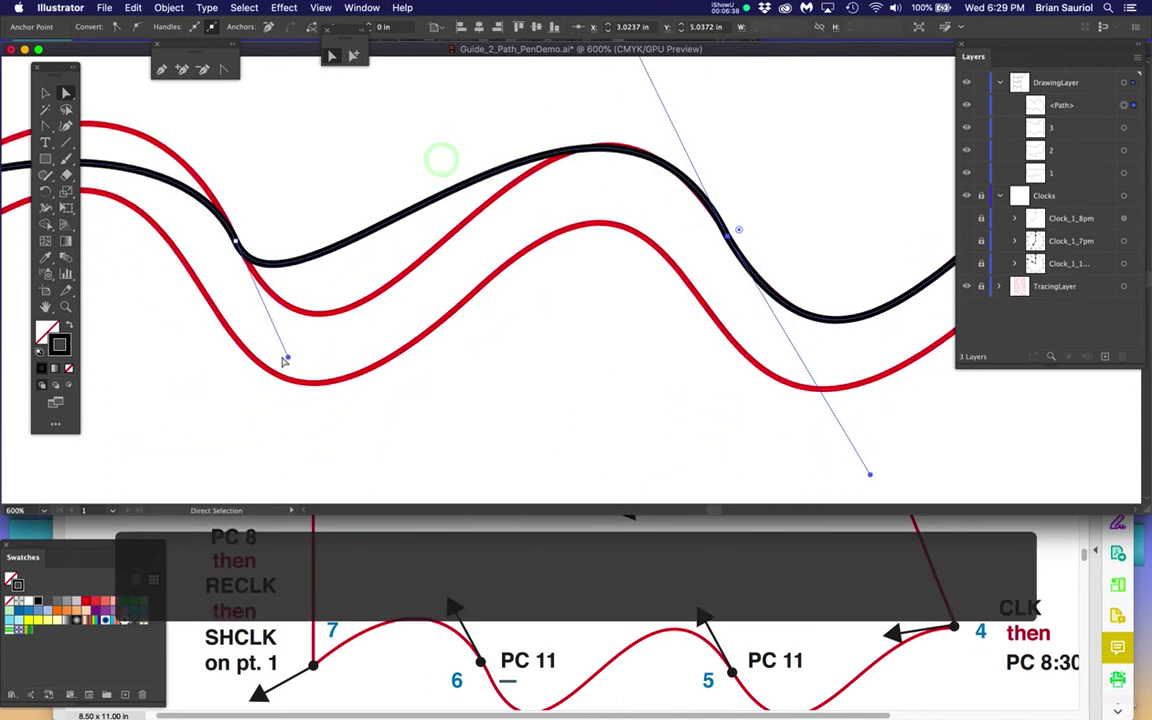
pyautogui.moveTo(287, 360); pyautogui.dragTo(346, 487)
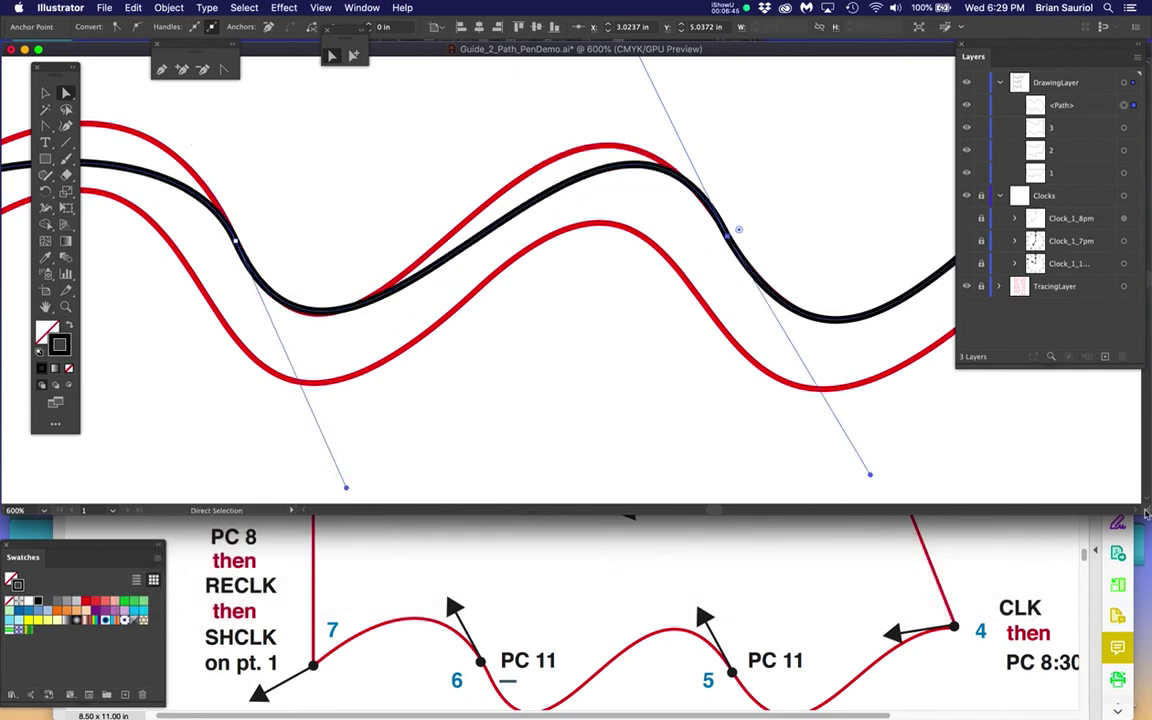
# - Enlarge the document window downward and extend point 6's lower handle slightly further down
pyautogui.moveTo(1146, 513); pyautogui.dragTo(1130, 700)
pyautogui.moveTo(518, 396); pyautogui.dragTo(527, 491)
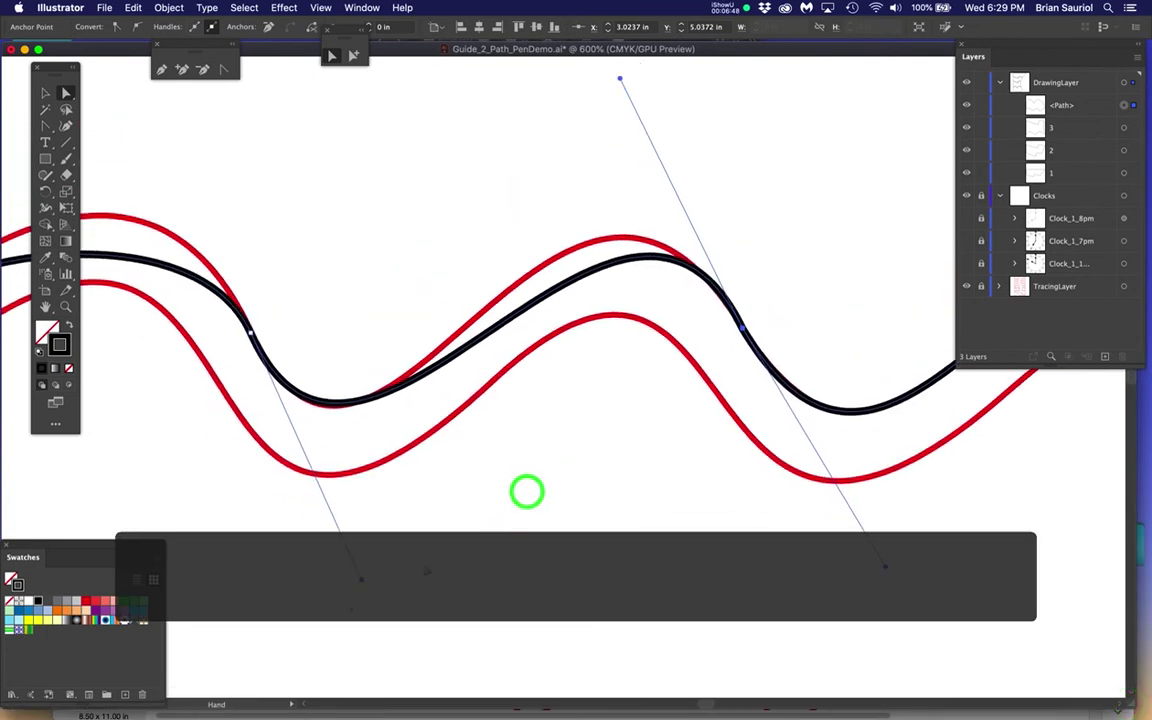
pyautogui.click(361, 580)
pyautogui.moveTo(362, 592); pyautogui.dragTo(362, 592)
pyautogui.press('space')
# - Lengthen point 5's upper handle up and left to raise its hump, and nudge point 6's lower handle right to fit the trough
pyautogui.moveTo(518, 240); pyautogui.dragTo(548, 352)
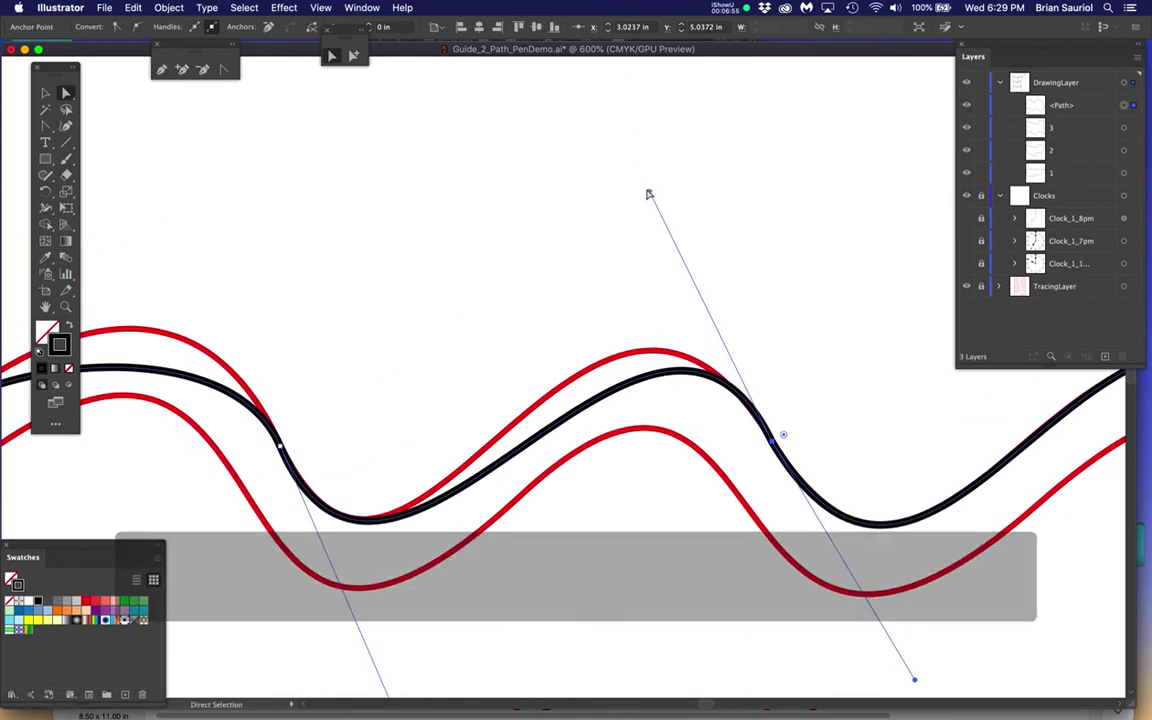
pyautogui.moveTo(650, 194); pyautogui.dragTo(603, 143)
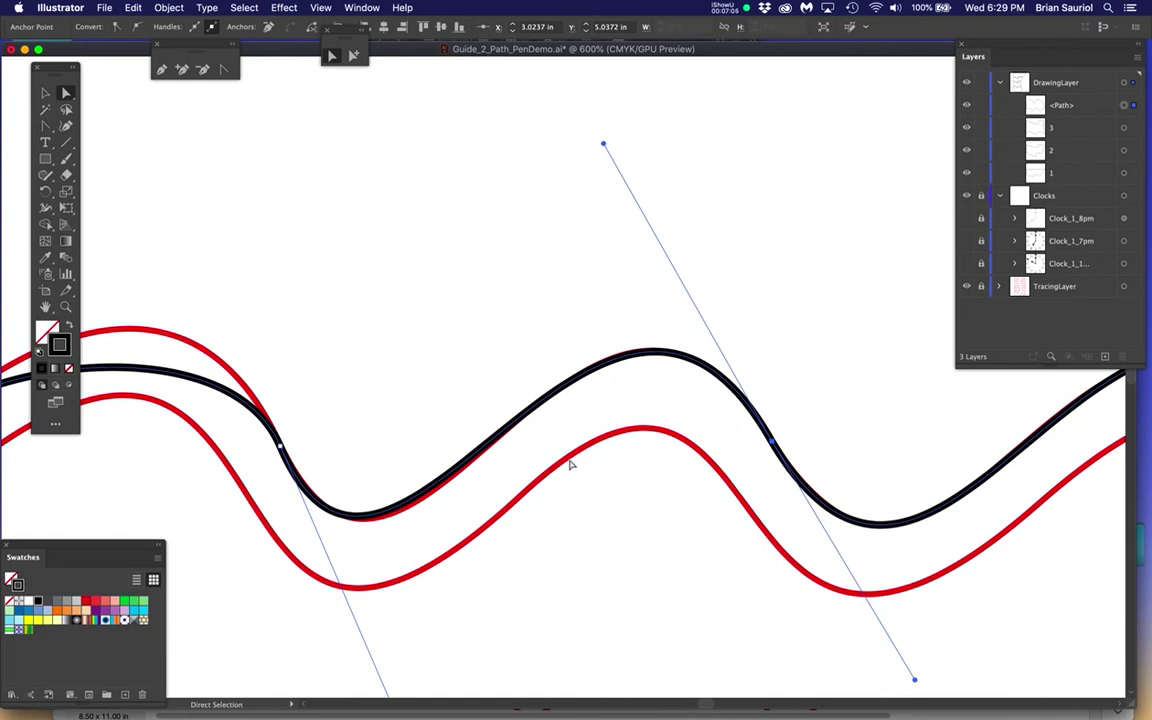
pyautogui.moveTo(520, 526); pyautogui.dragTo(514, 430)
pyautogui.moveTo(383, 616); pyautogui.dragTo(395, 620)
# - Reselect the segment between points 5 and 6 and extend point 5's upper handle slightly up and left to fit the hump
pyautogui.press('space')
pyautogui.moveTo(524, 216); pyautogui.dragTo(532, 314)
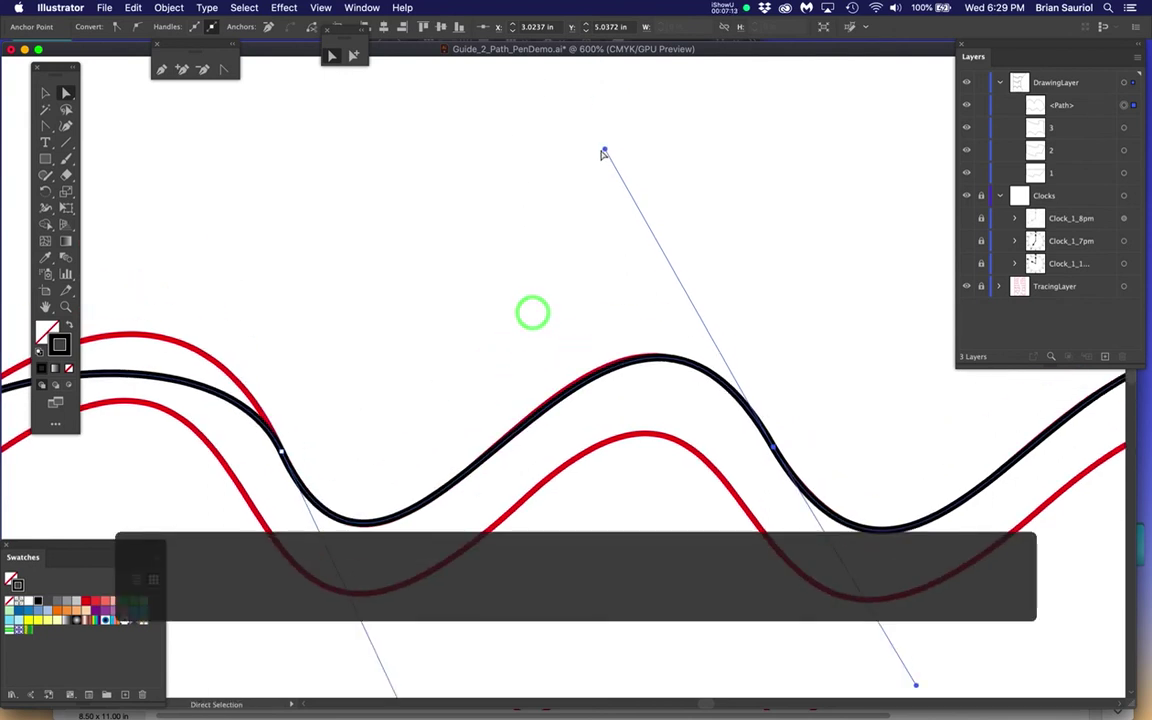
pyautogui.moveTo(603, 152); pyautogui.dragTo(595, 143)
pyautogui.click(665, 355)
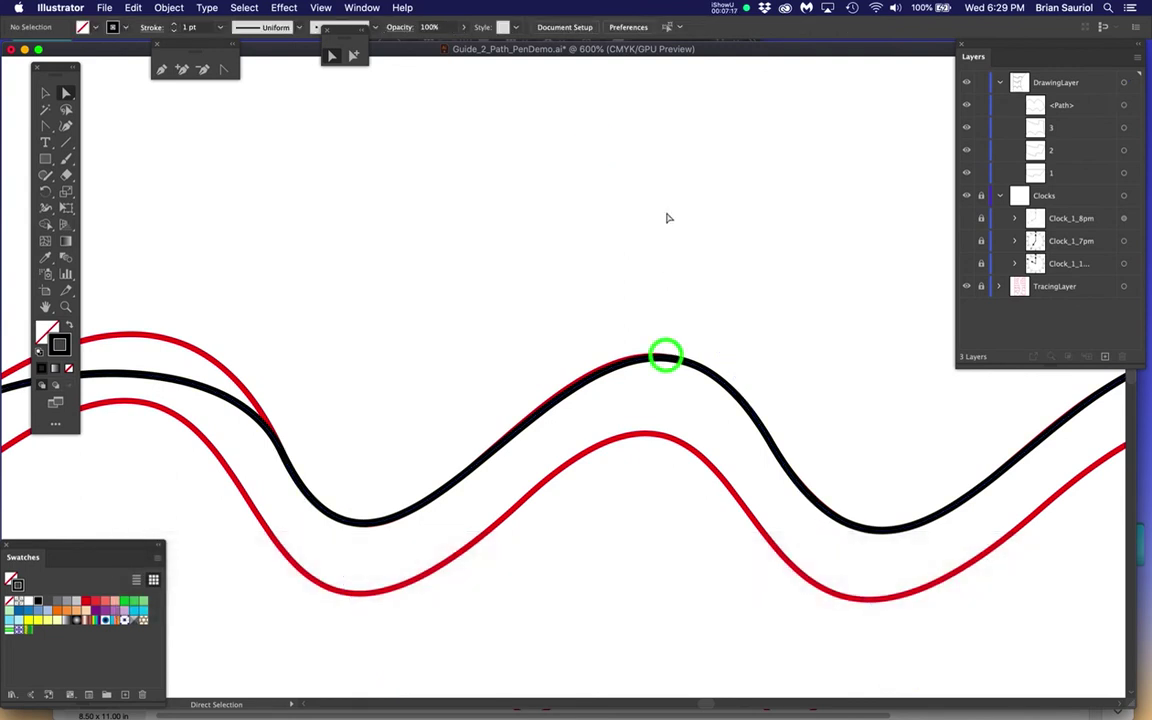
pyautogui.moveTo(676, 417); pyautogui.dragTo(751, 314)
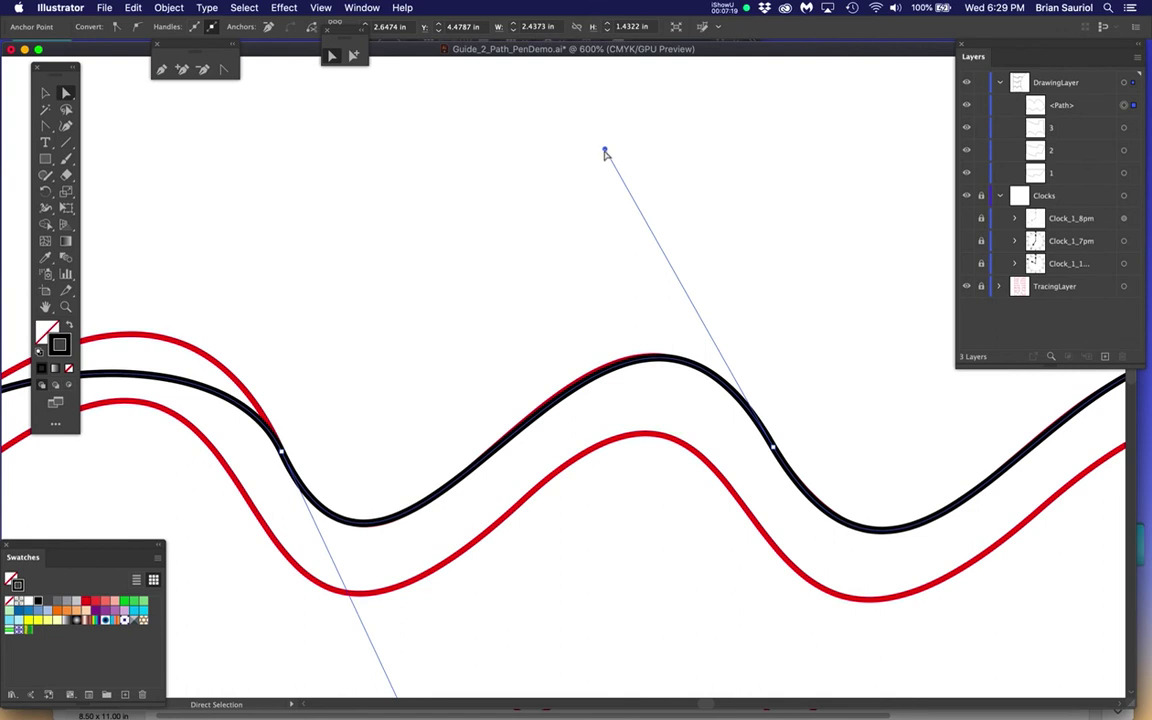
pyautogui.moveTo(605, 152); pyautogui.dragTo(599, 147)
# - Swing point 6's upper handle upward on its own with the Anchor Point tool to raise the hump between points 6 and 7
pyautogui.press('space')
pyautogui.moveTo(373, 342); pyautogui.dragTo(590, 283)
pyautogui.click(510, 364)
pyautogui.click(426, 415)
pyautogui.moveTo(426, 415); pyautogui.dragTo(468, 450)
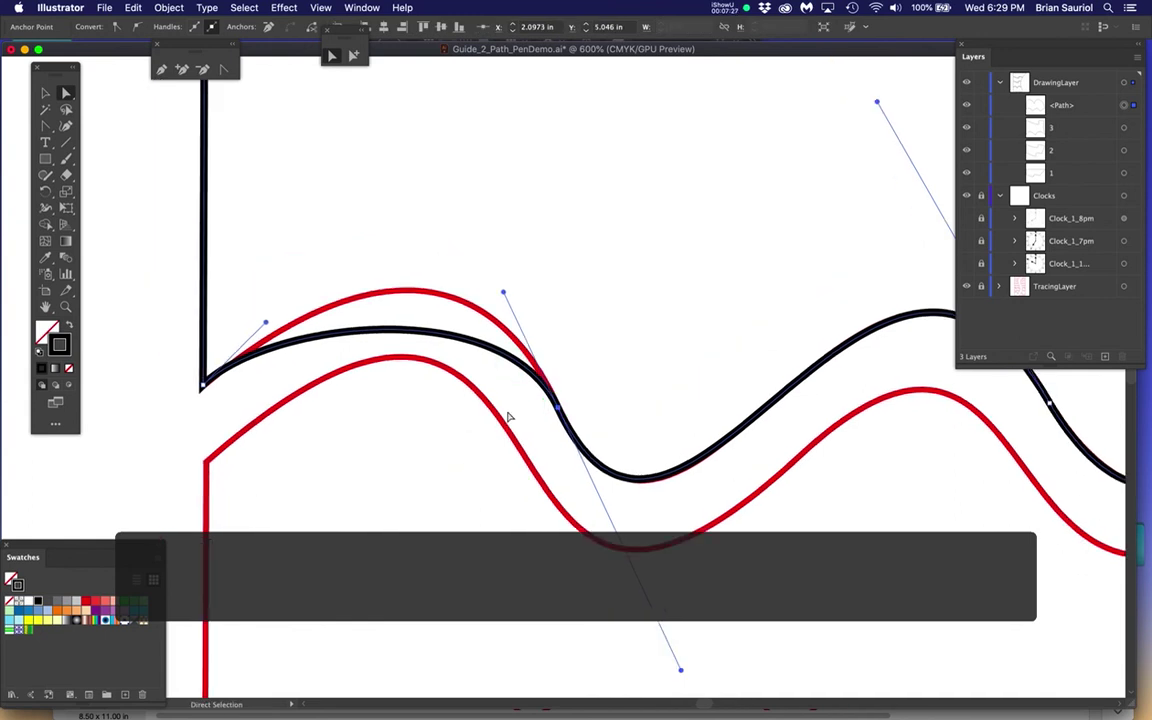
pyautogui.click(223, 69)
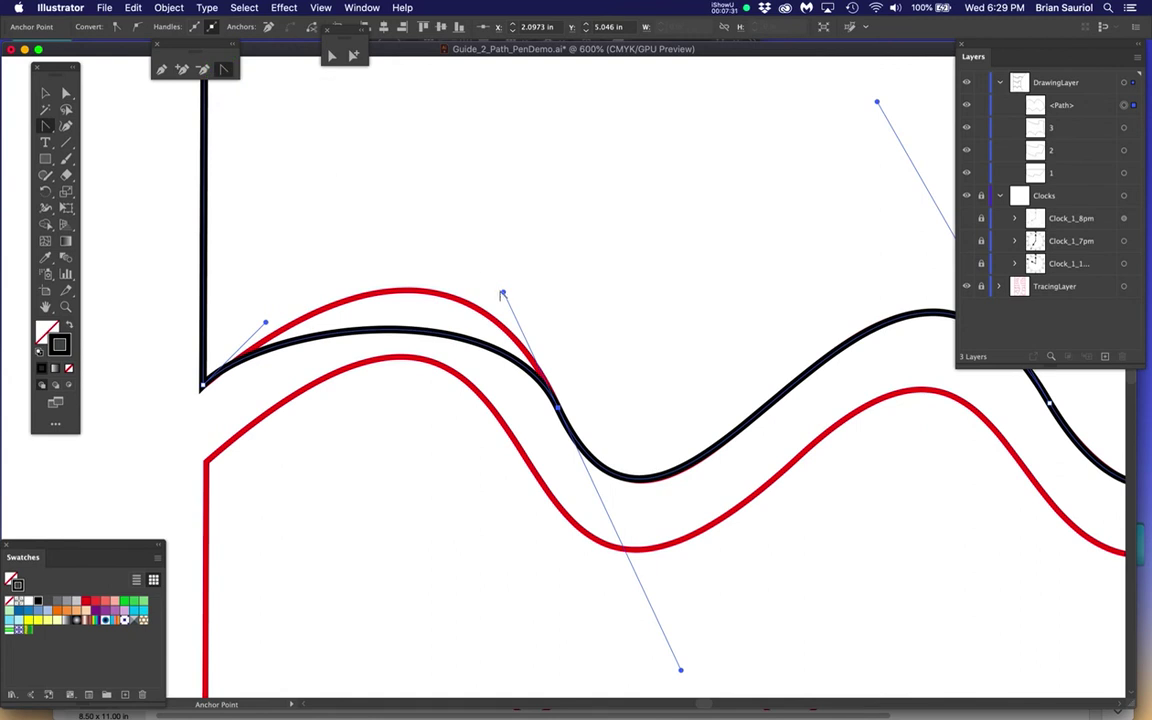
pyautogui.moveTo(504, 294); pyautogui.dragTo(500, 235)
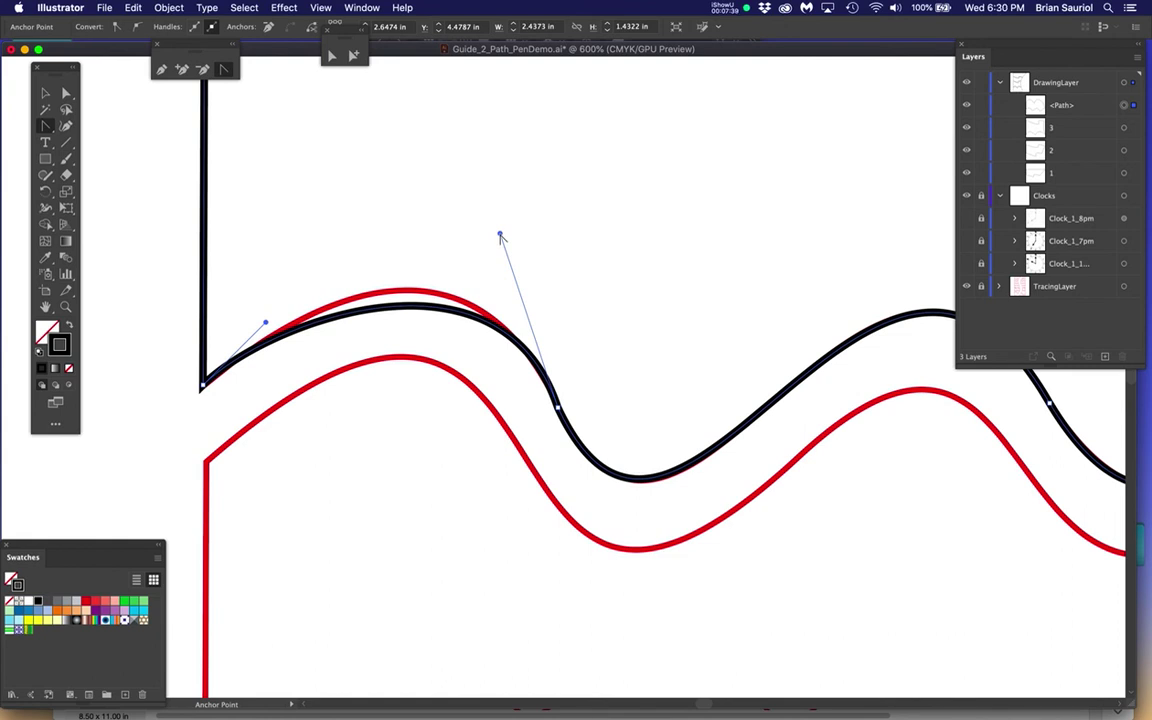
# - Lengthen point 6's upper handle up and left with the Direct Selection tool, and lower point 7's handle slightly to fit the hump
pyautogui.click(331, 55)
pyautogui.click(500, 233)
pyautogui.moveTo(500, 233); pyautogui.dragTo(465, 190)
pyautogui.moveTo(265, 325); pyautogui.dragTo(269, 329)
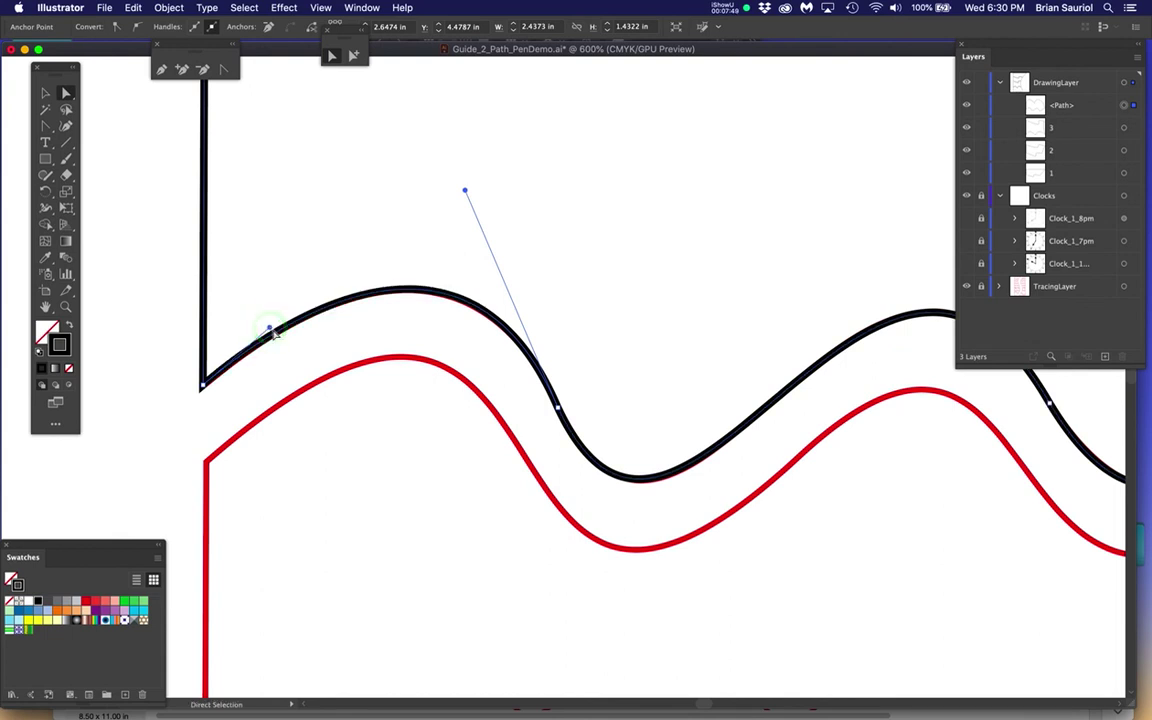
# - Try shortening point 6's lower handle, and undo the change
pyautogui.press('super+minus')
pyautogui.click(617, 370)
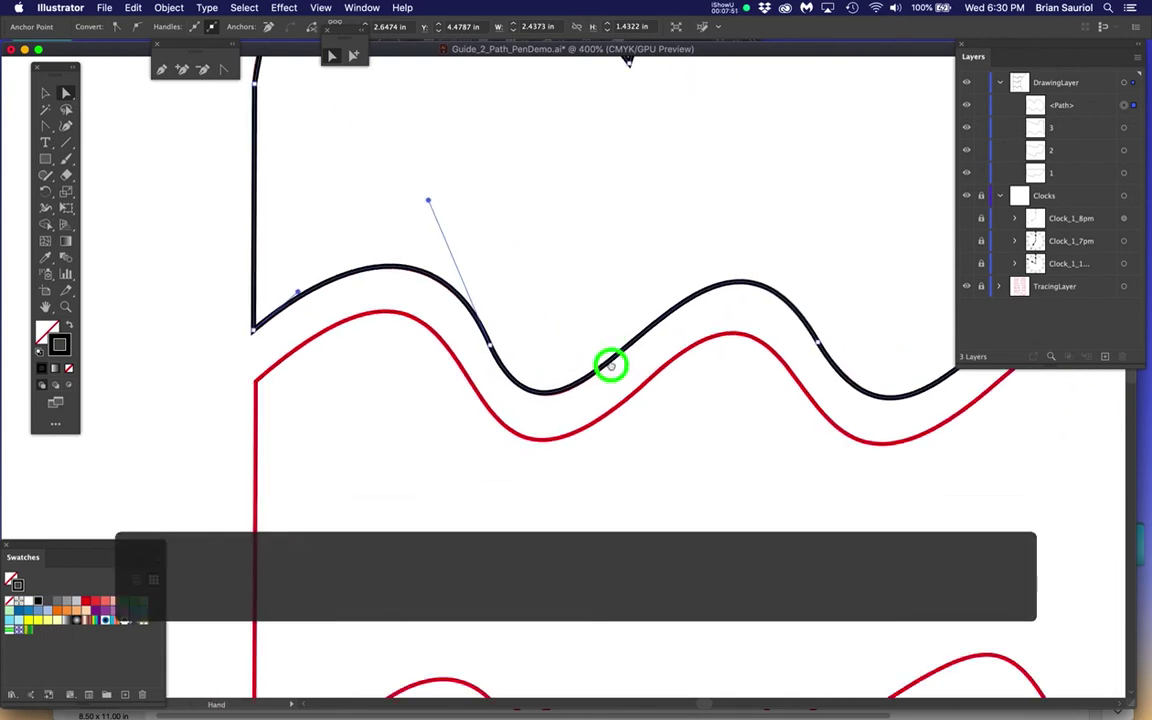
pyautogui.click(468, 330)
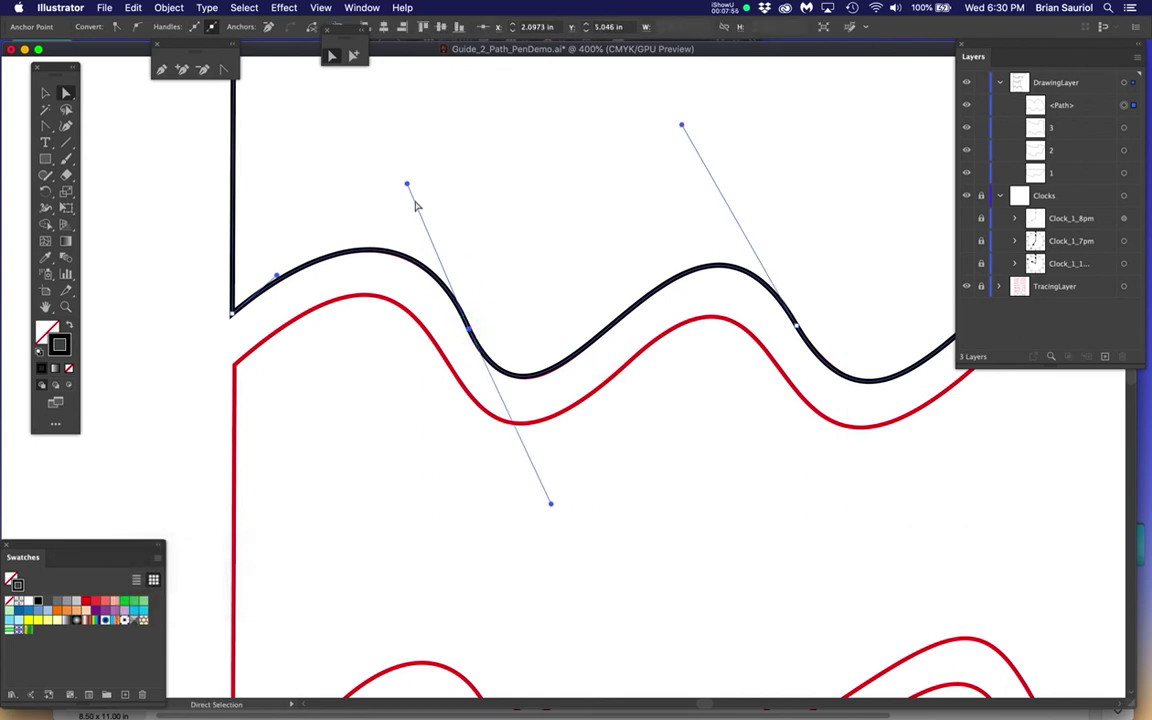
pyautogui.moveTo(551, 507); pyautogui.dragTo(554, 458)
pyautogui.press('super+z')
# - Try moving point 6 down and right along the curve, and undo the test edits
pyautogui.scroll(2, 468, 335)
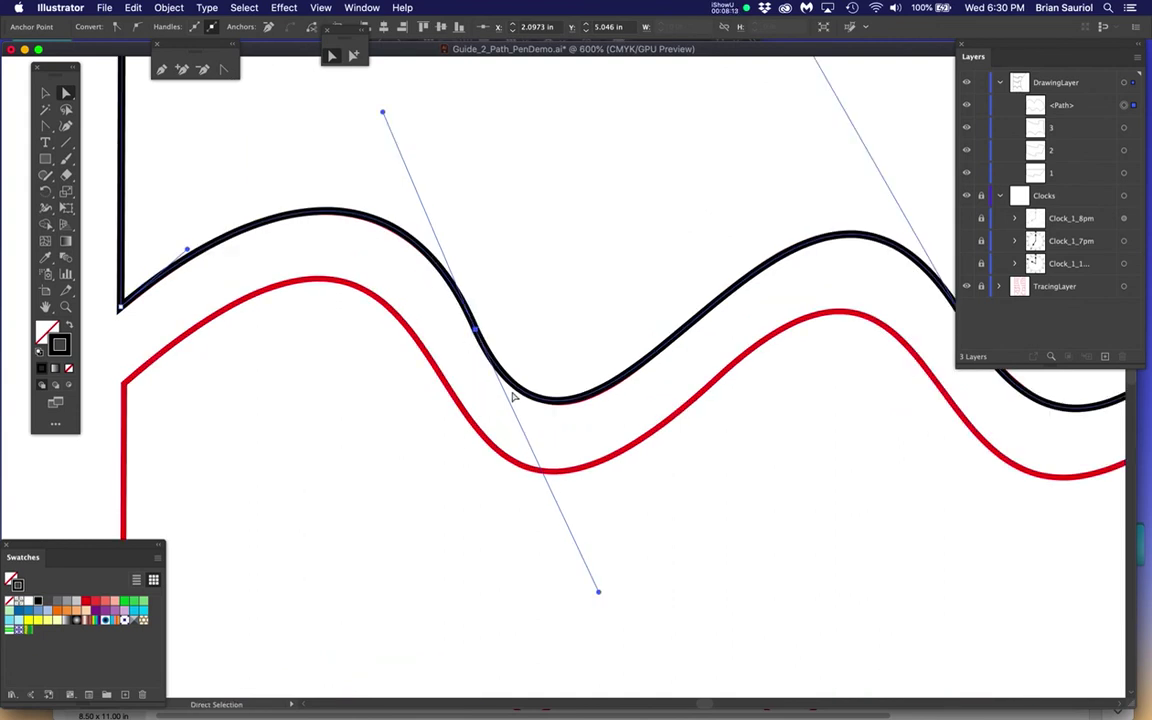
pyautogui.scroll(1, 467, 342)
pyautogui.click(483, 326)
pyautogui.moveTo(483, 325); pyautogui.dragTo(507, 370)
pyautogui.press('super+z')
pyautogui.press('super+z')
pyautogui.press('super+z')
pyautogui.press('super+z')
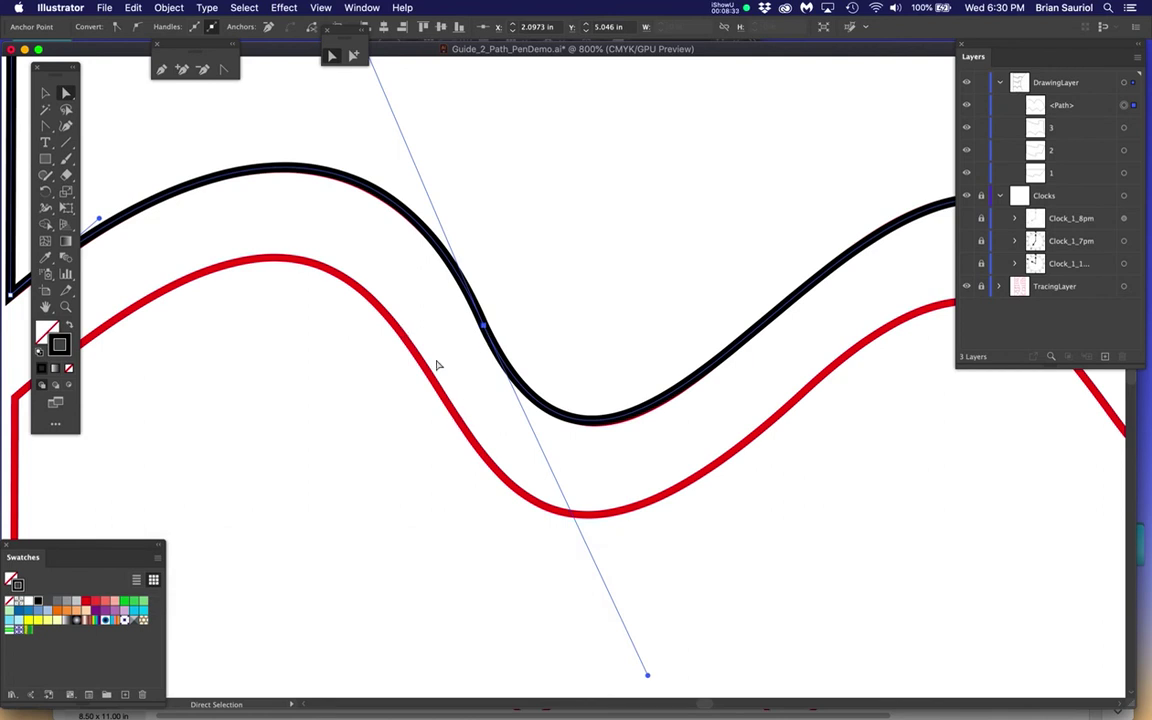
pyautogui.scroll(-3, 436, 366)
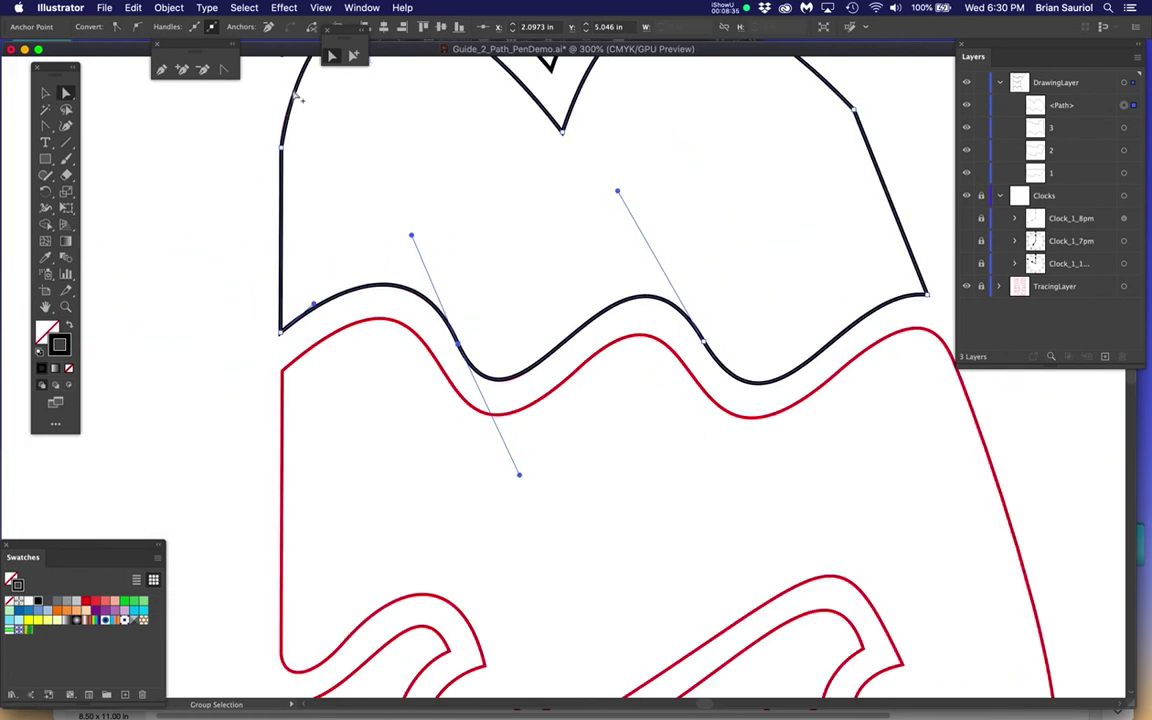
pyautogui.scroll(3, 285, 152)
pyautogui.scroll(-5, 473, 247)
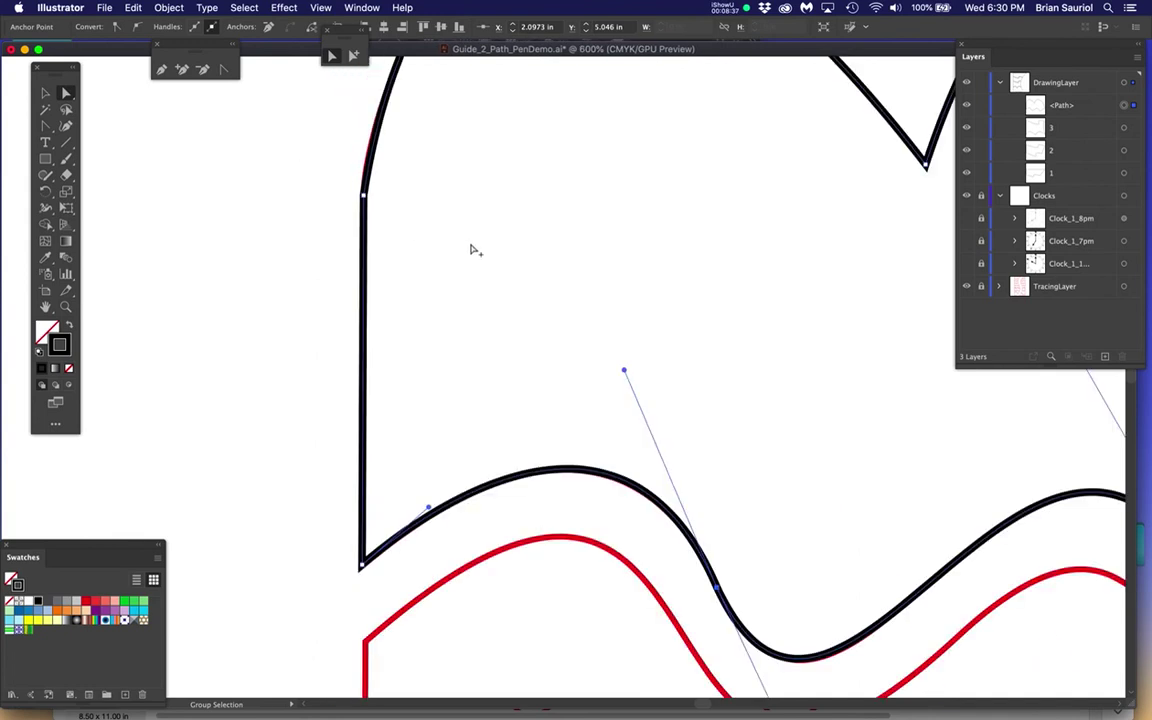
pyautogui.scroll(1, 711, 247)
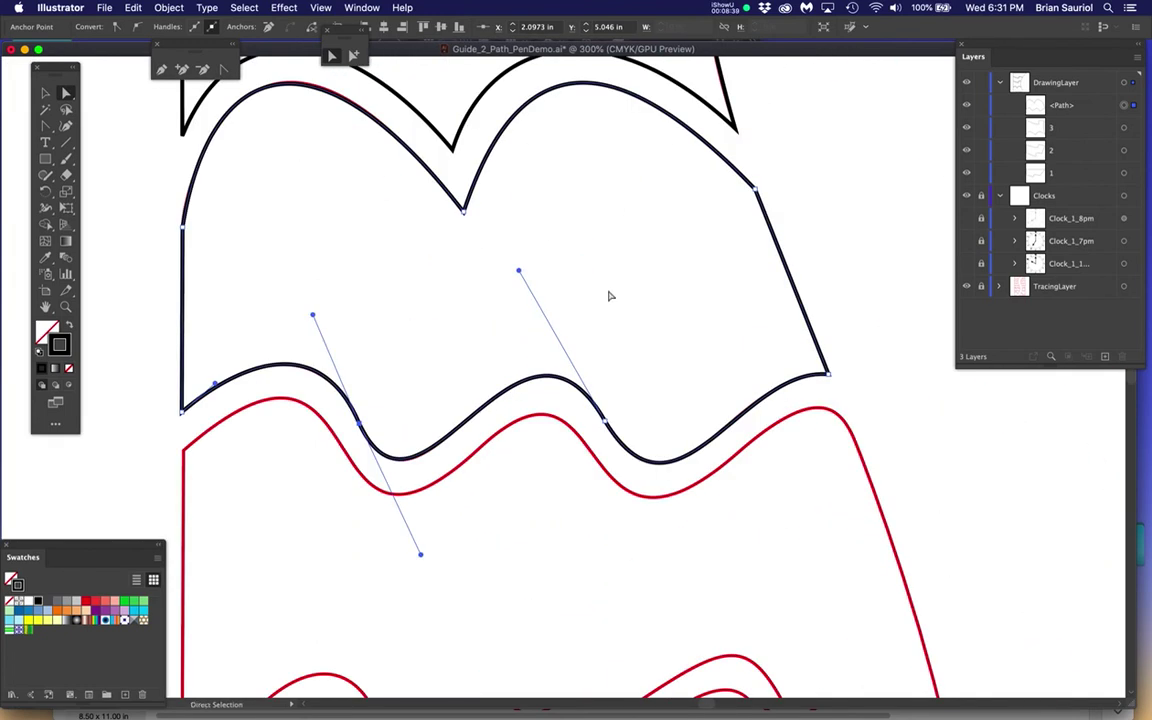
pyautogui.moveTo(610, 295); pyautogui.dragTo(668, 384)
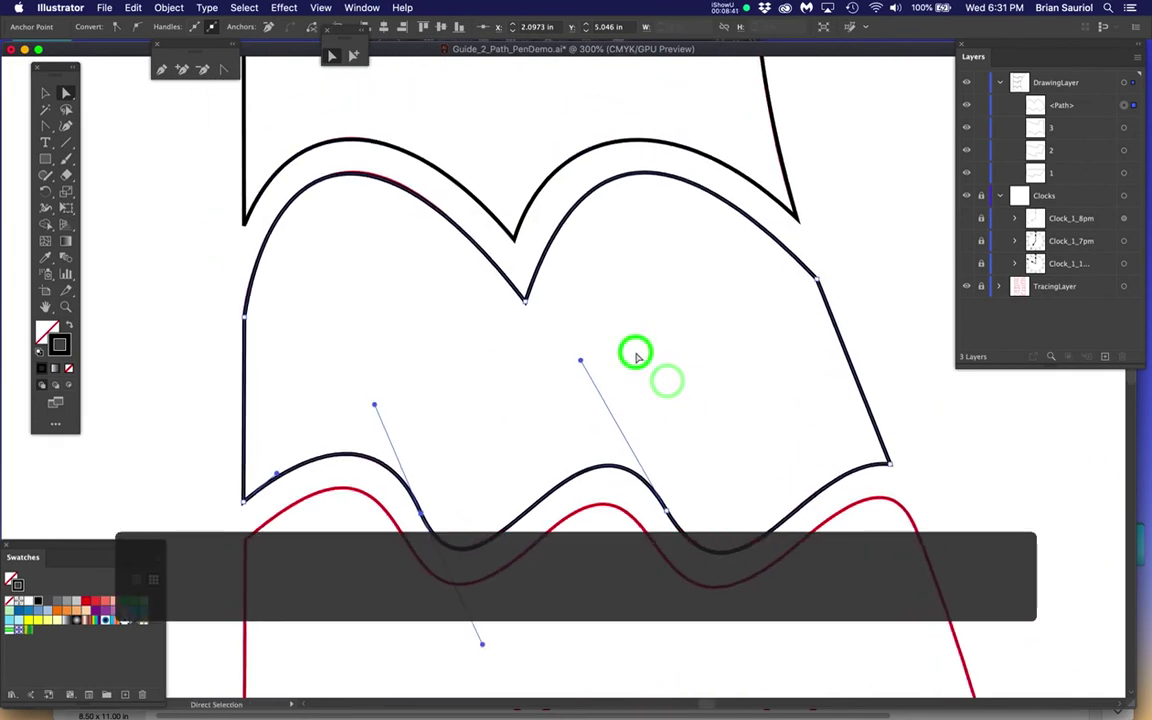